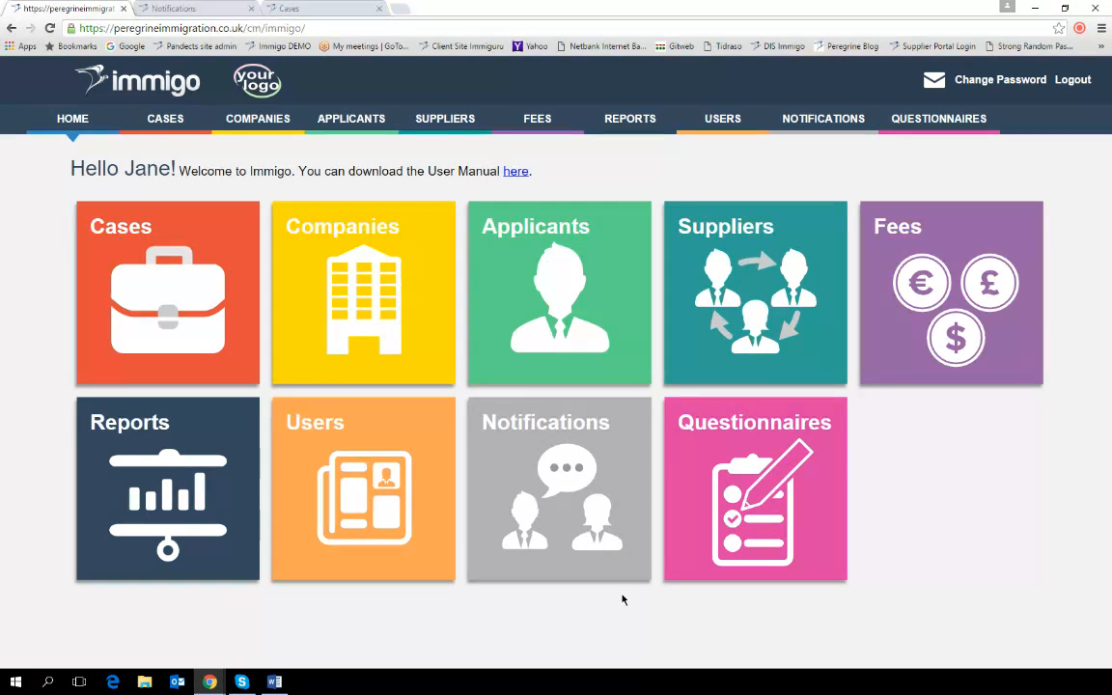
Step: Examine the notifications inbox, its filter options and the contents of the "Case status and next steps for ABC" reminder
{"action": "key", "text": "alt+Tab"}
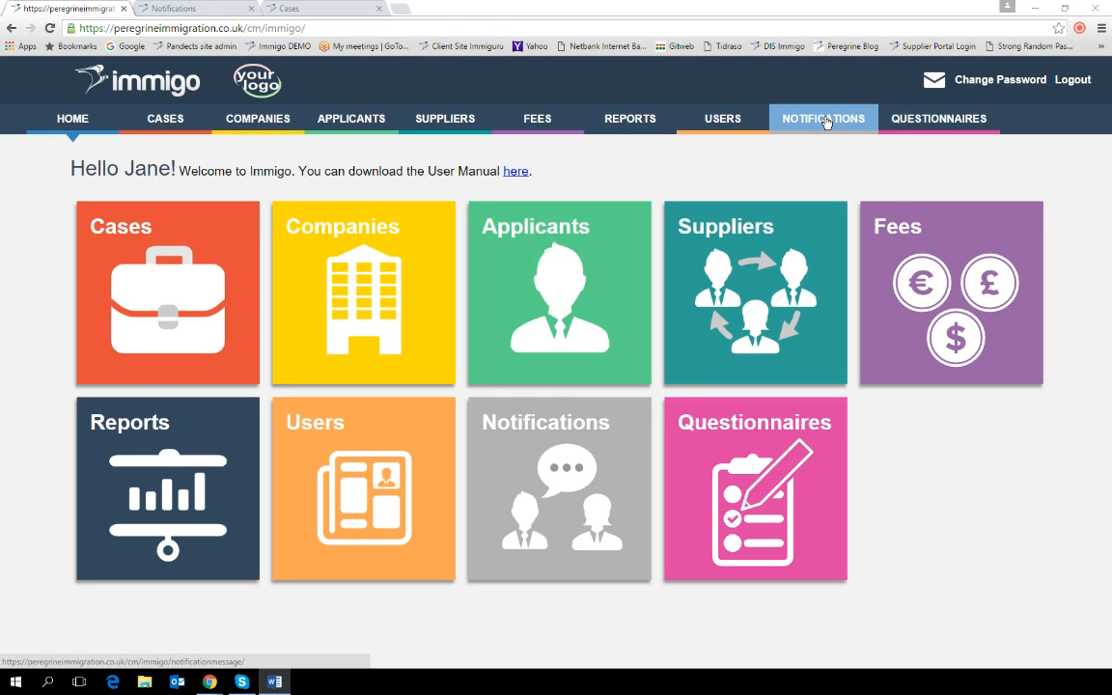
{"action": "left_click", "coordinate": [172, 9]}
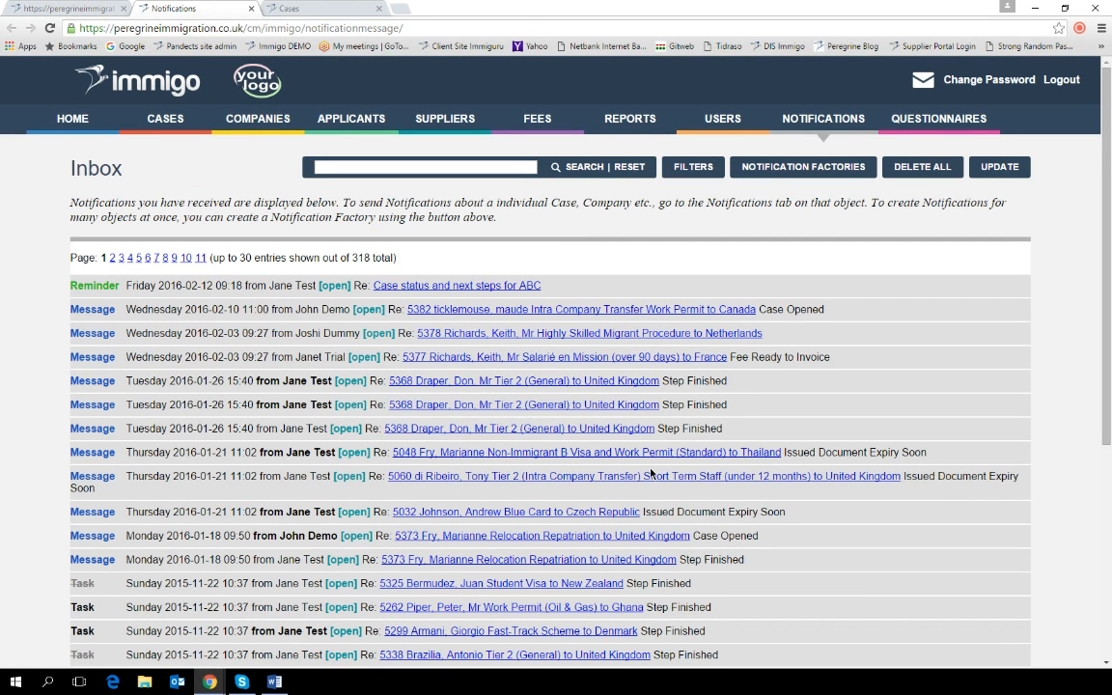
{"action": "left_click", "coordinate": [693, 166]}
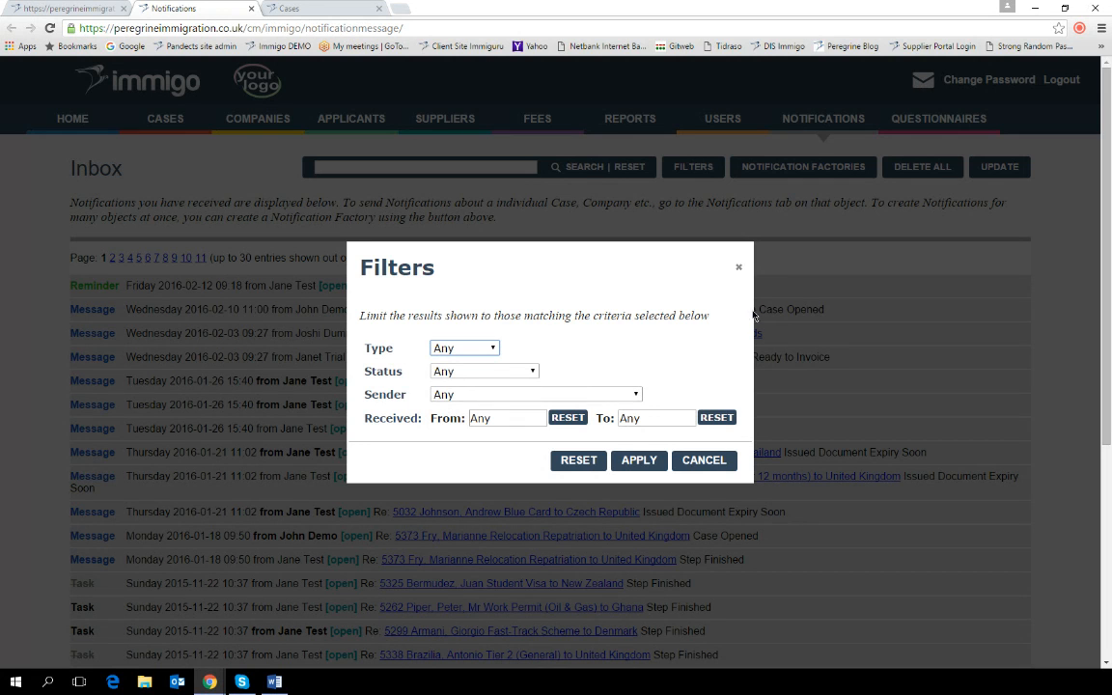
{"action": "left_click", "coordinate": [738, 267]}
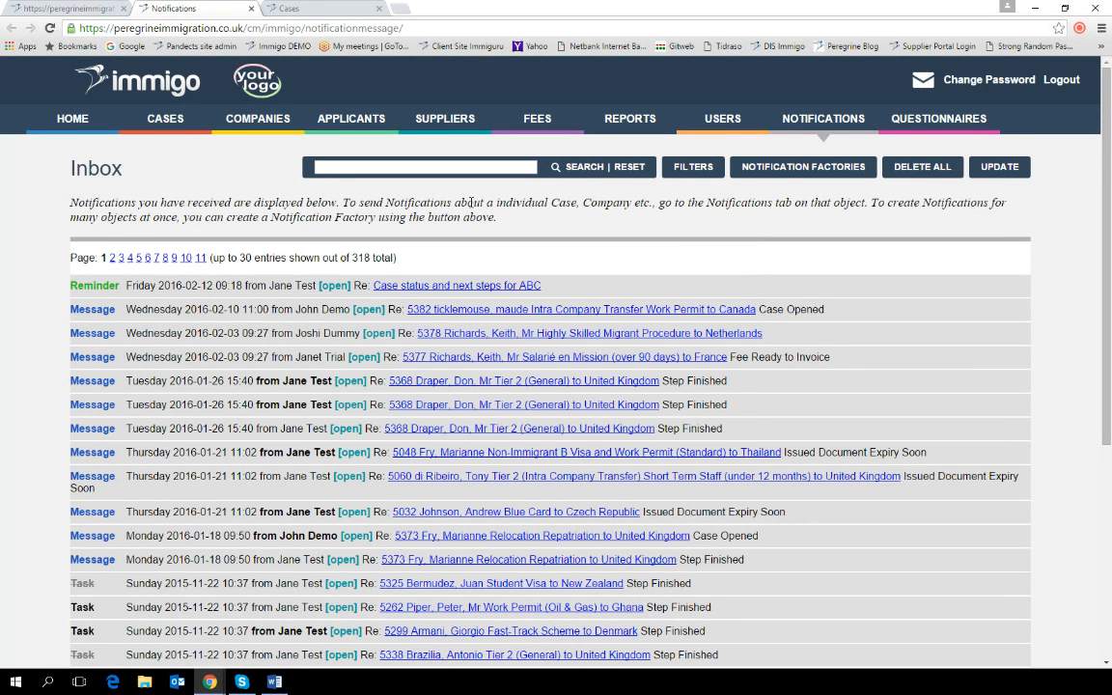
{"action": "left_click", "coordinate": [334, 286]}
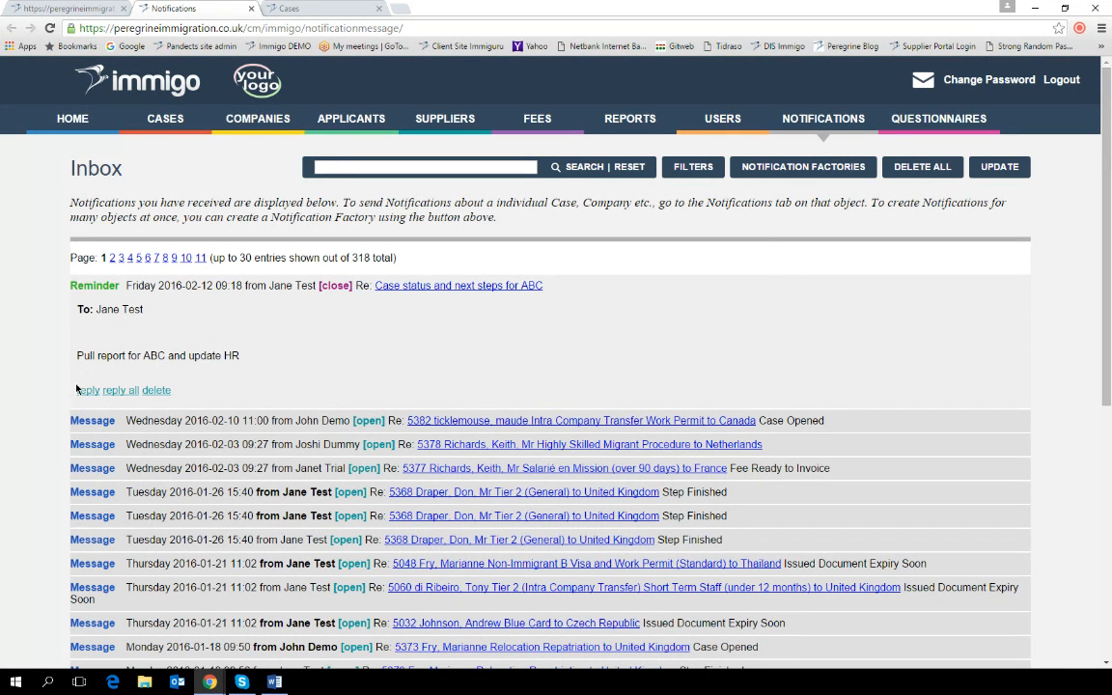
{"action": "left_click", "coordinate": [335, 286]}
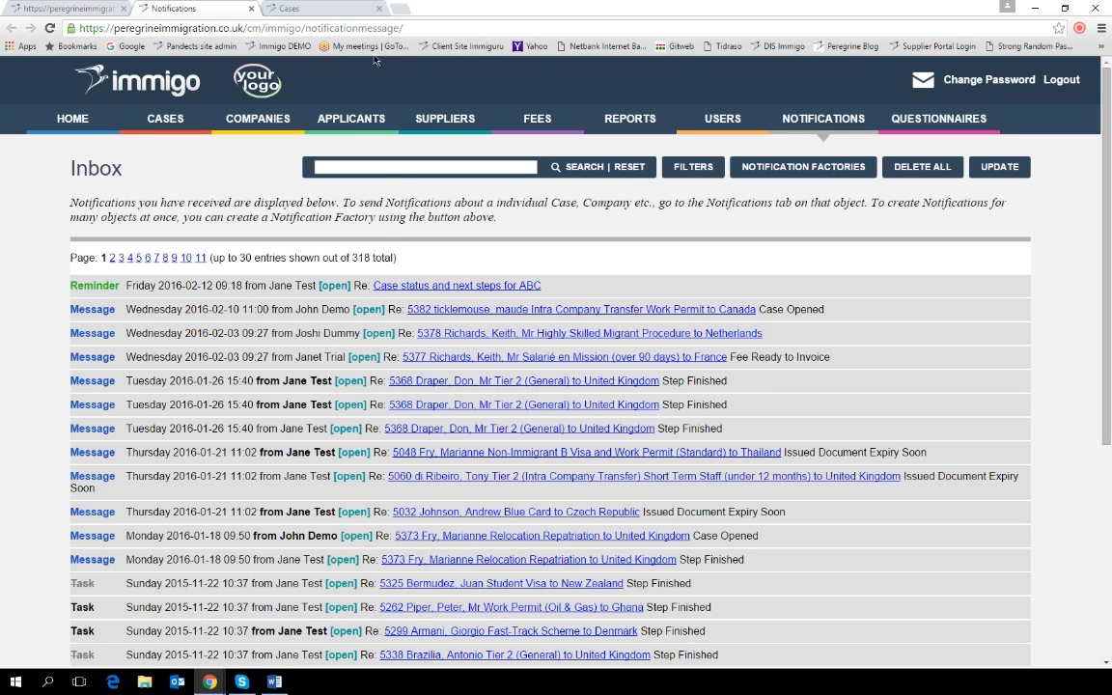
Step: Open the Temporary Work (Skilled) Visa (Subclass 457) case from the United Kingdom to Australia in the cases list
{"action": "left_click", "coordinate": [299, 15]}
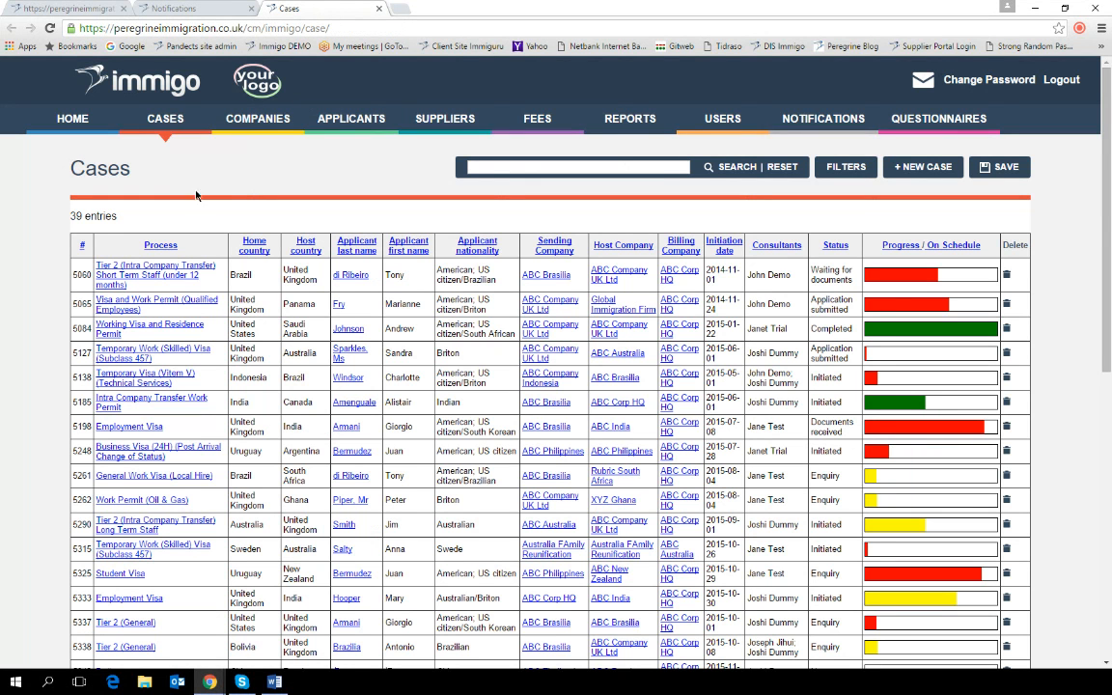
{"action": "left_click", "coordinate": [134, 356]}
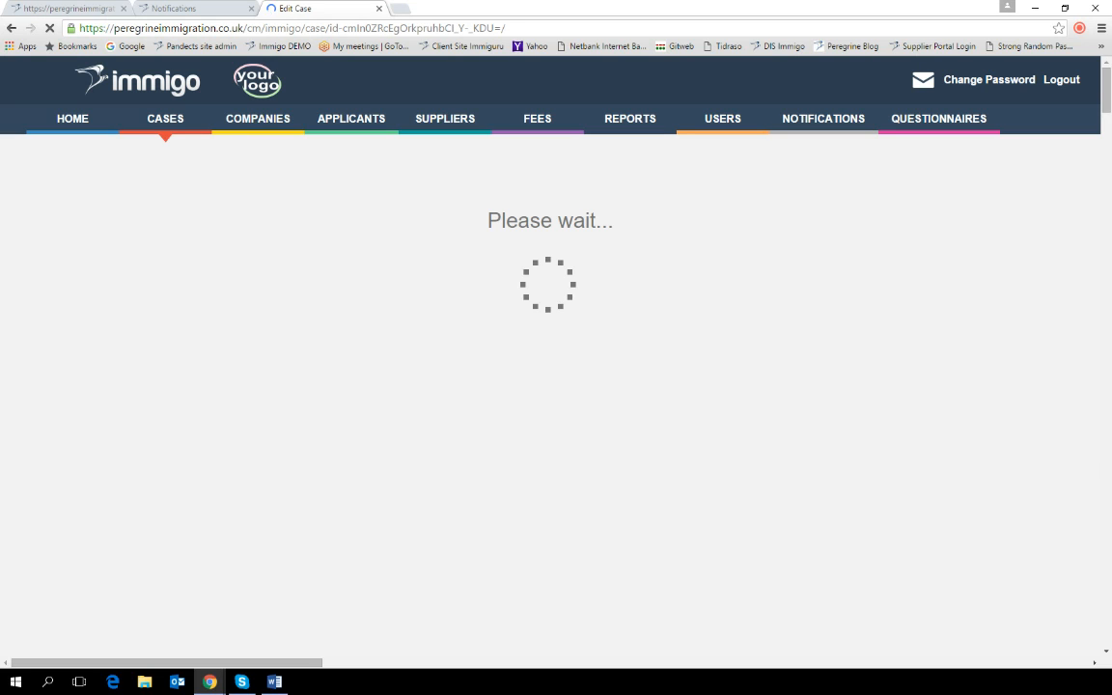
{"action": "key", "text": "alt+Tab"}
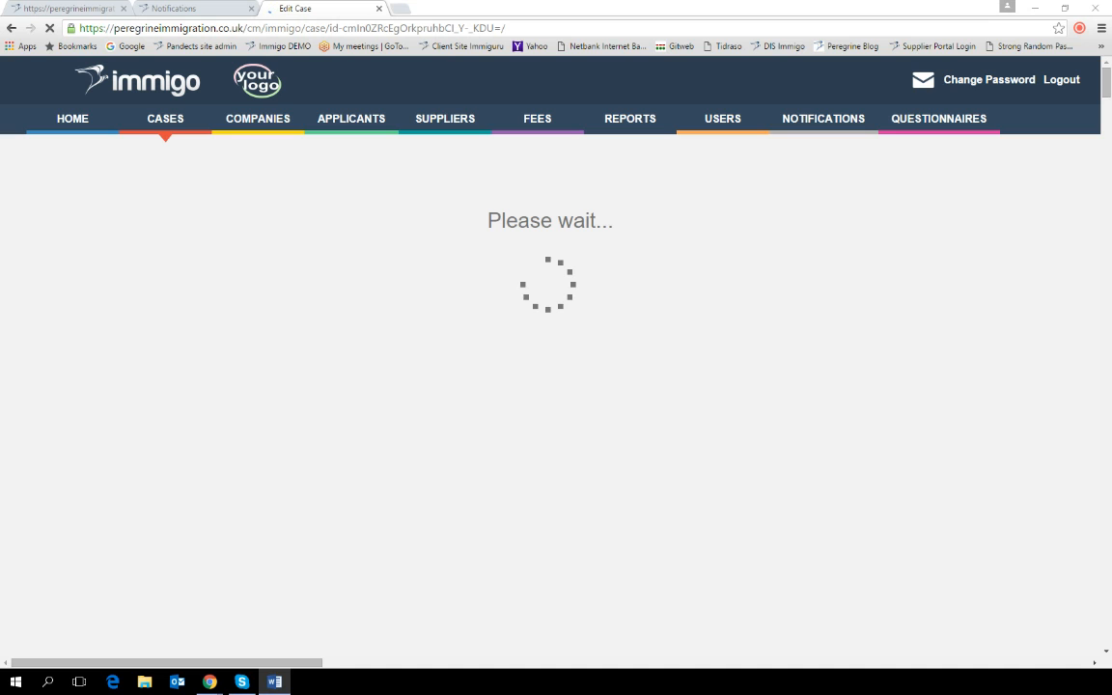
{"action": "left_click", "coordinate": [1080, 28]}
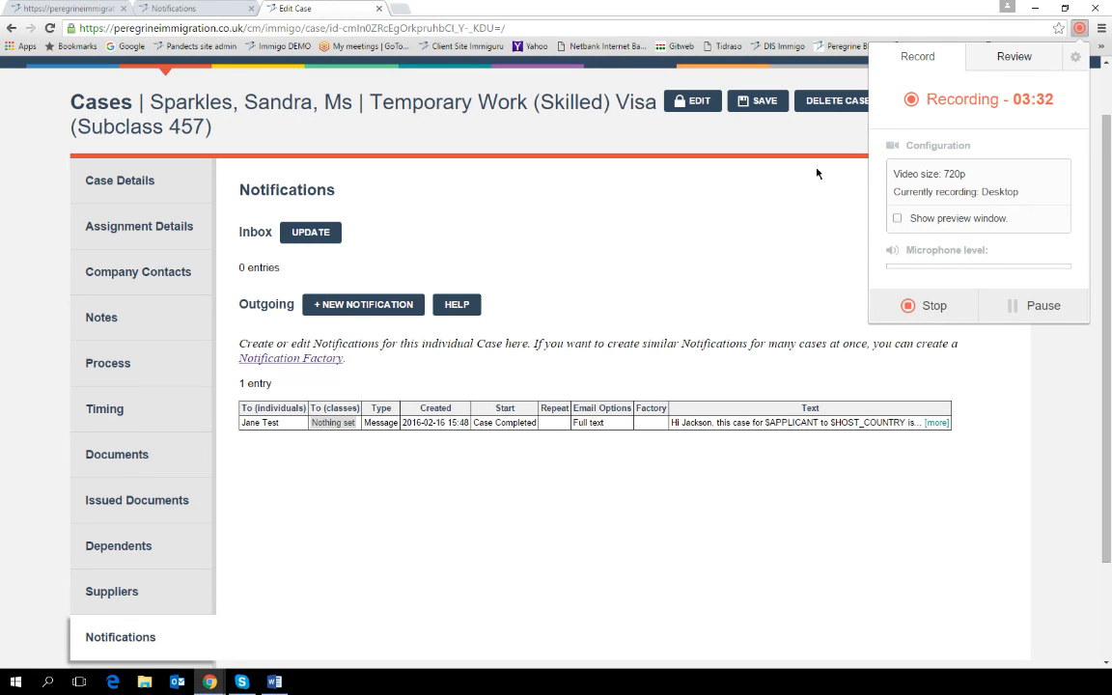
{"action": "left_click", "coordinate": [1081, 31]}
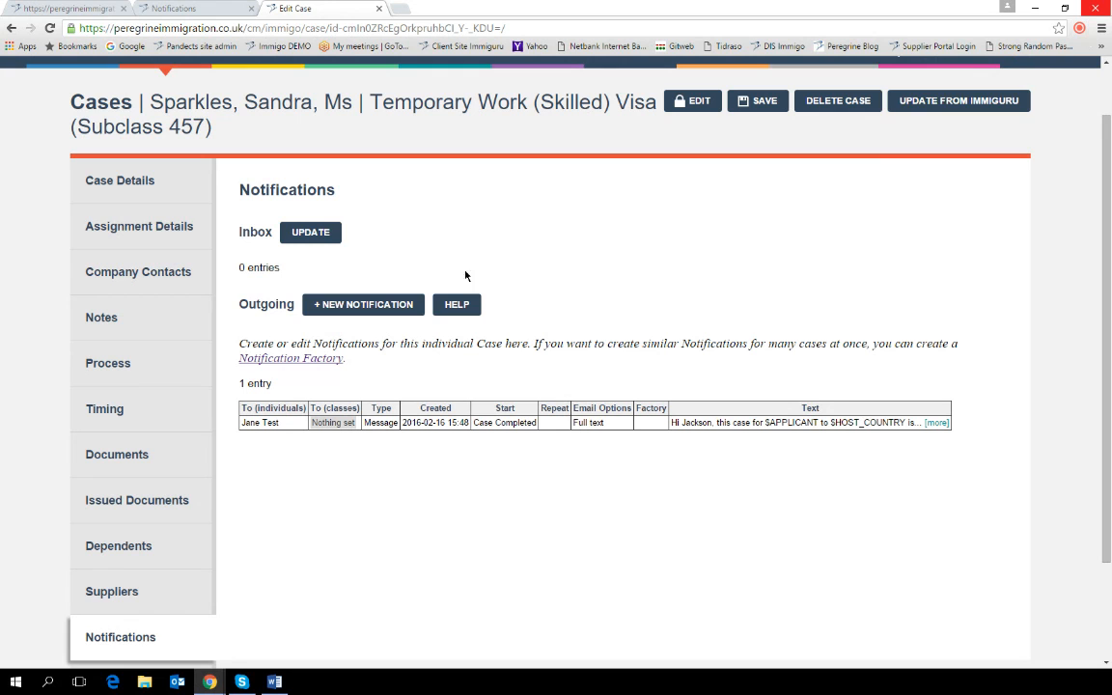
Step: Start a new outgoing notification for the case, set its type to Task and review the repeat options
{"action": "left_click", "coordinate": [319, 304]}
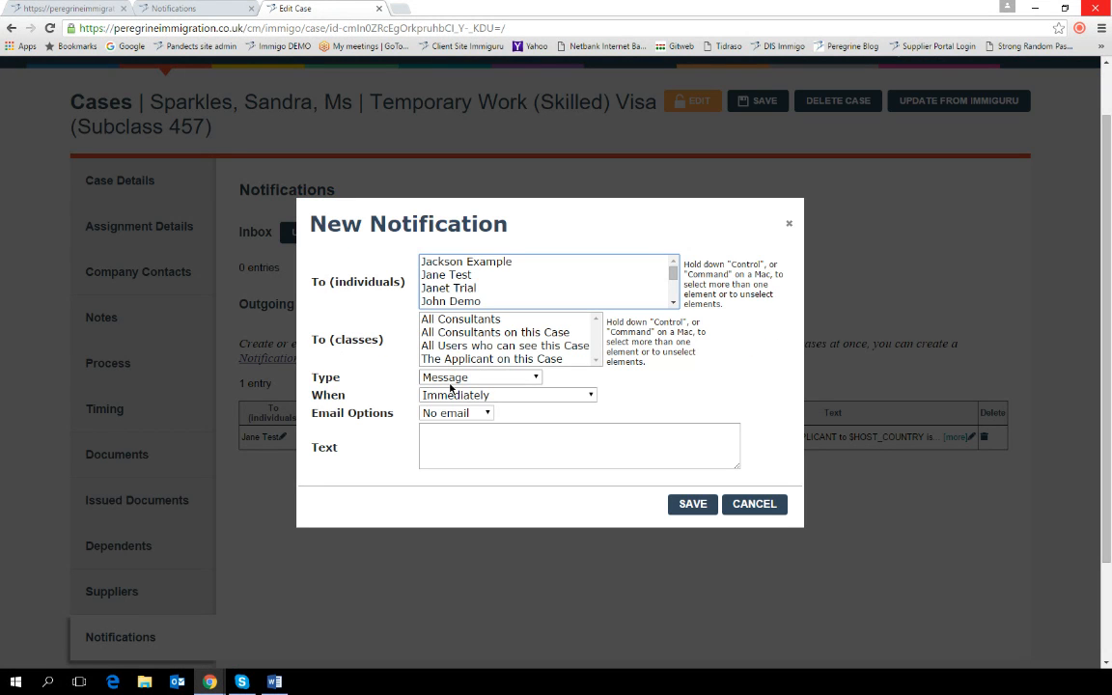
{"action": "left_click", "coordinate": [536, 379]}
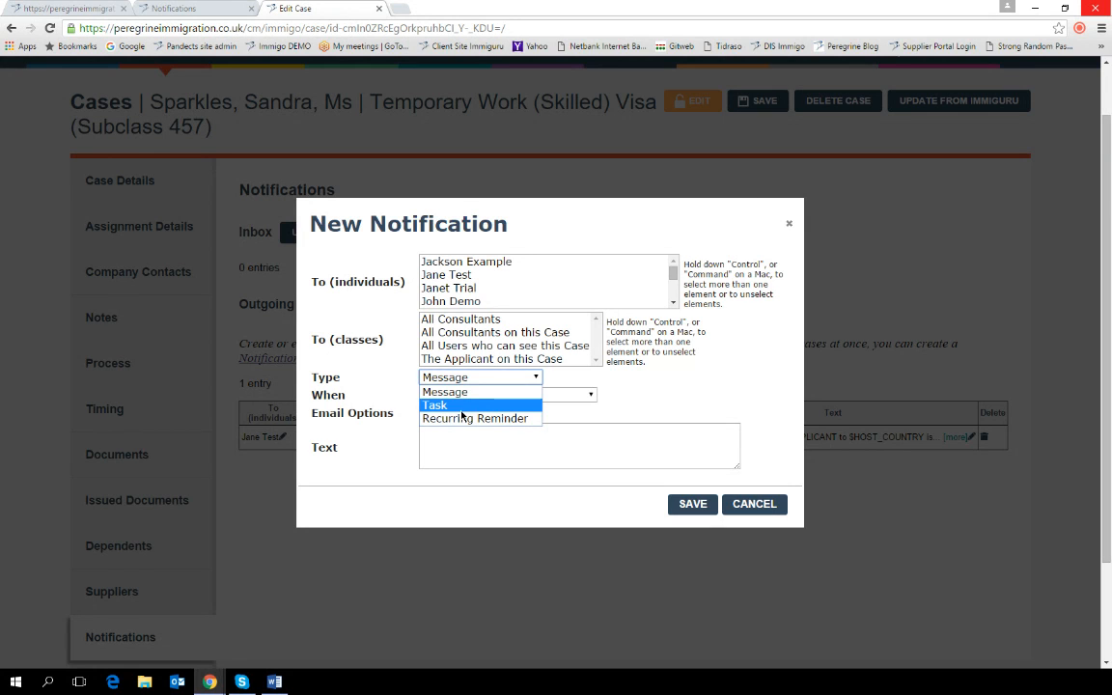
{"action": "left_click", "coordinate": [517, 405]}
{"action": "left_click", "coordinate": [589, 413]}
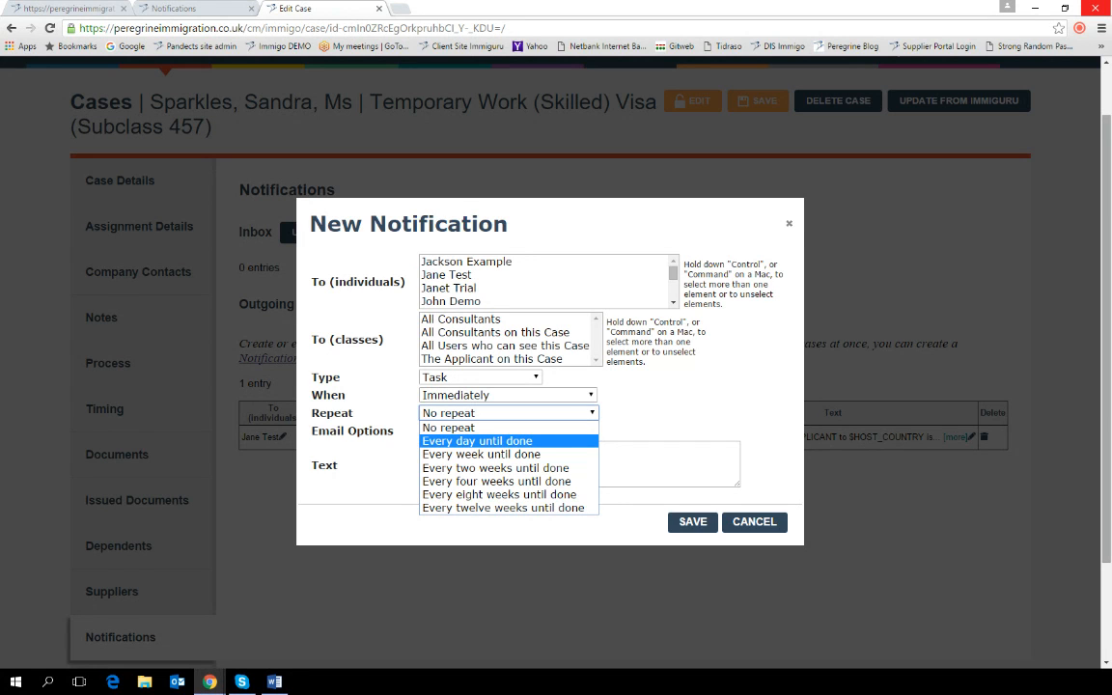
{"action": "key", "text": "alt+Tab"}
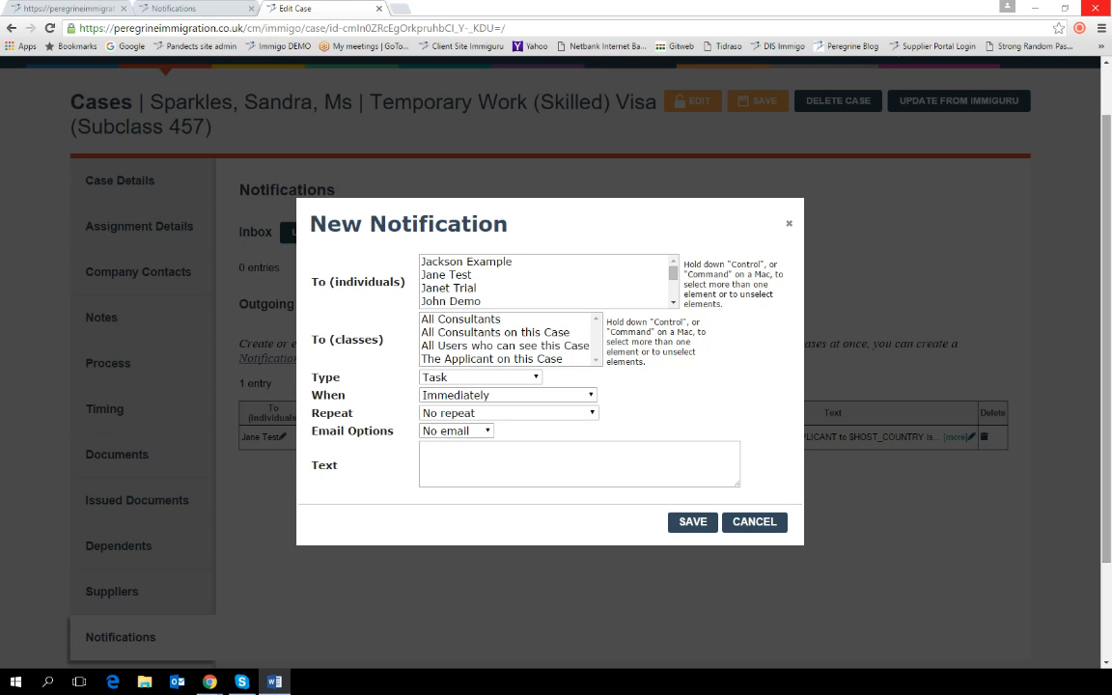
Step: Change the new notification's type to Recurring Reminder
{"action": "left_click", "coordinate": [521, 377]}
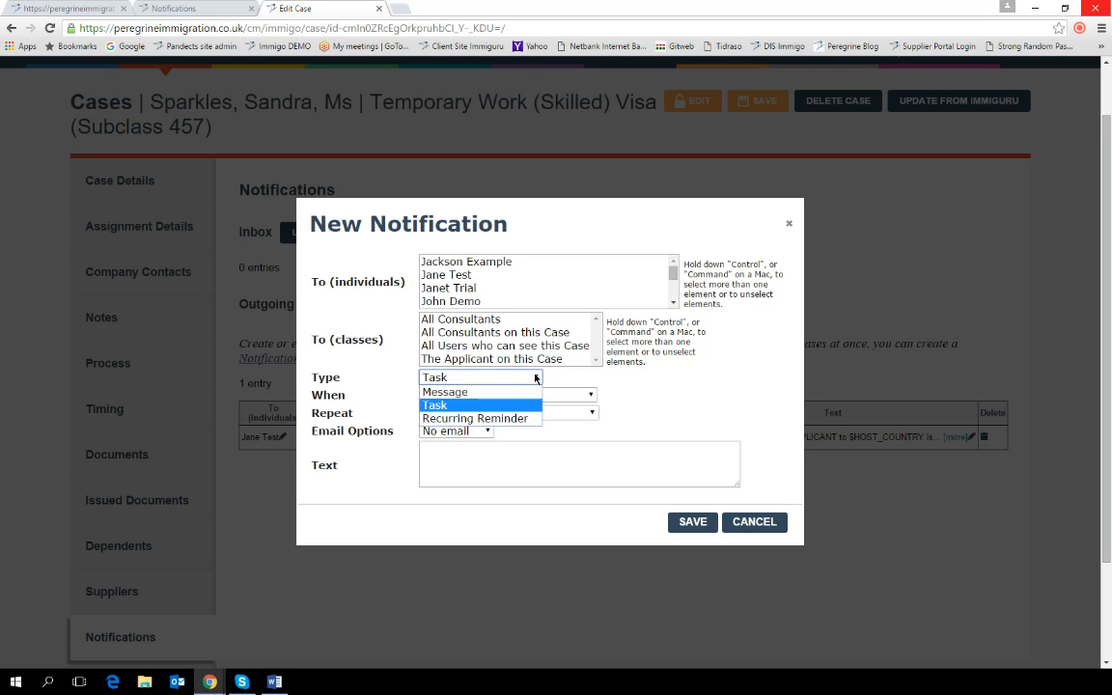
{"action": "left_click", "coordinate": [520, 419]}
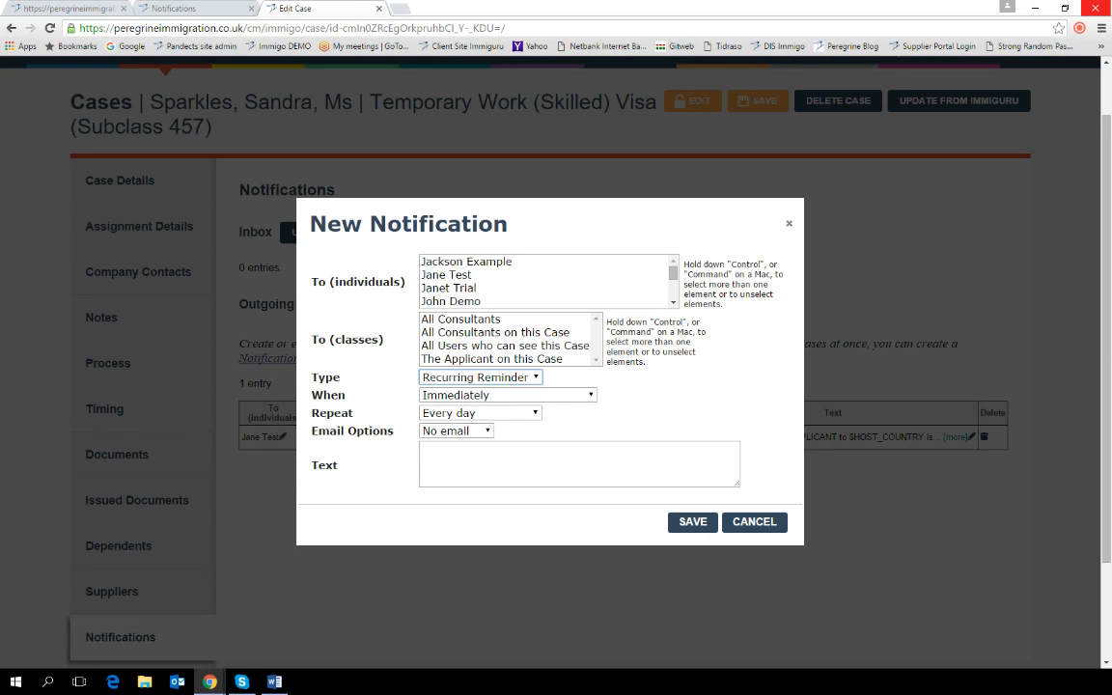
{"action": "key", "text": "alt+Tab"}
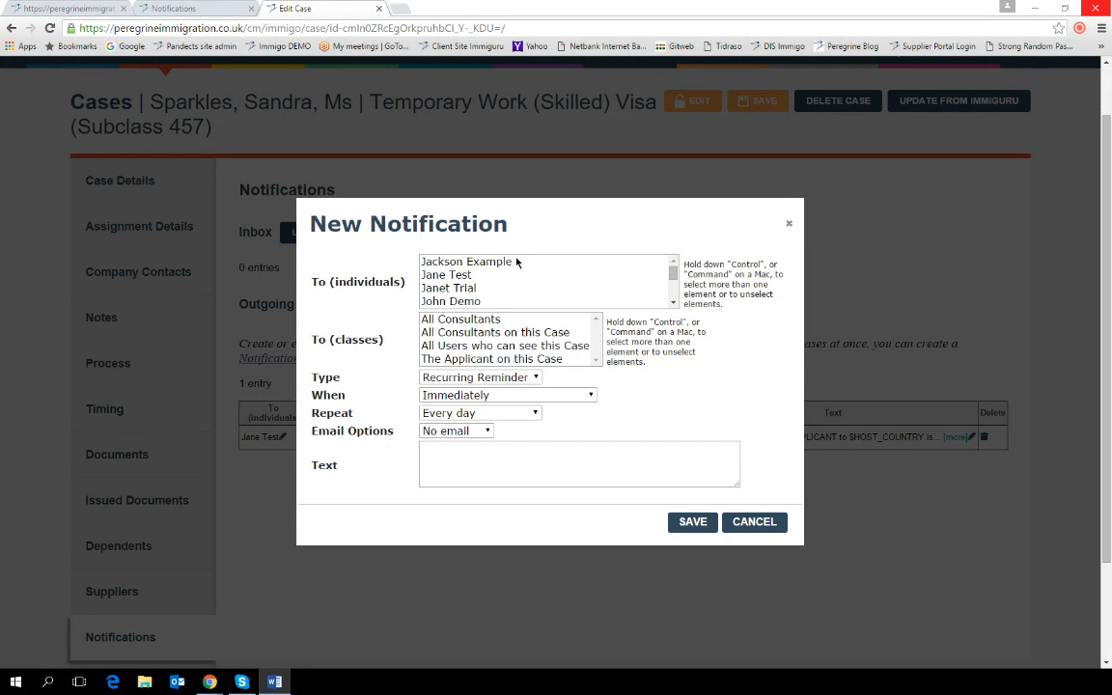
Step: Select the first and fourth listed individuals together as recipients of the notification
{"action": "left_click", "coordinate": [473, 261]}
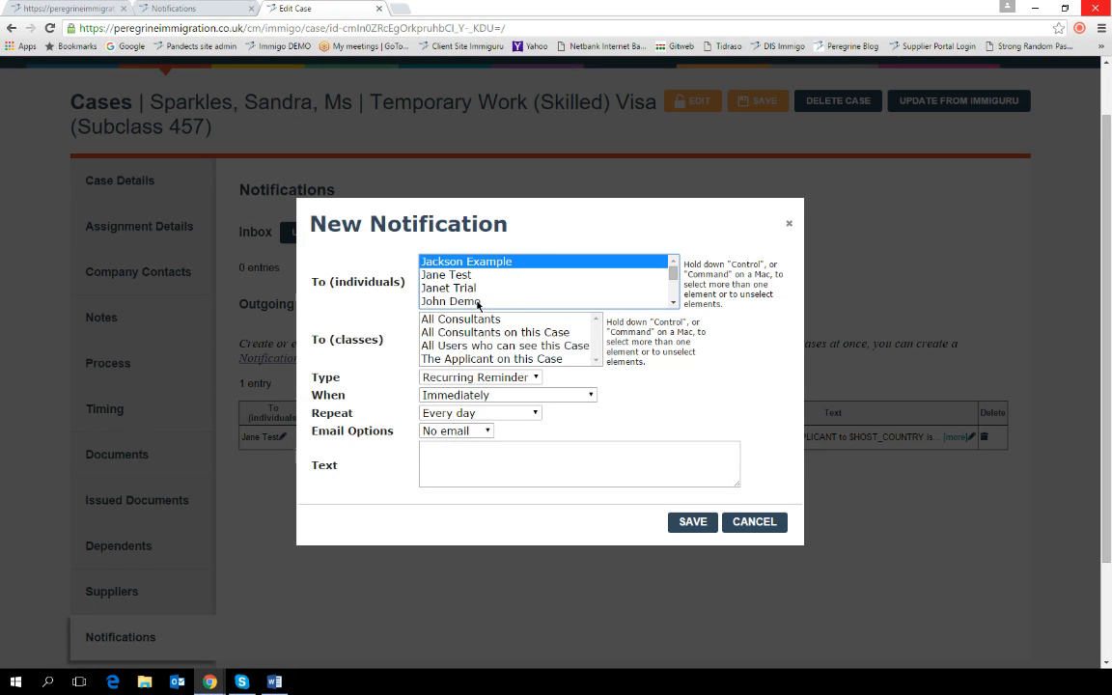
{"action": "left_click", "coordinate": [444, 300], "text": "ctrl"}
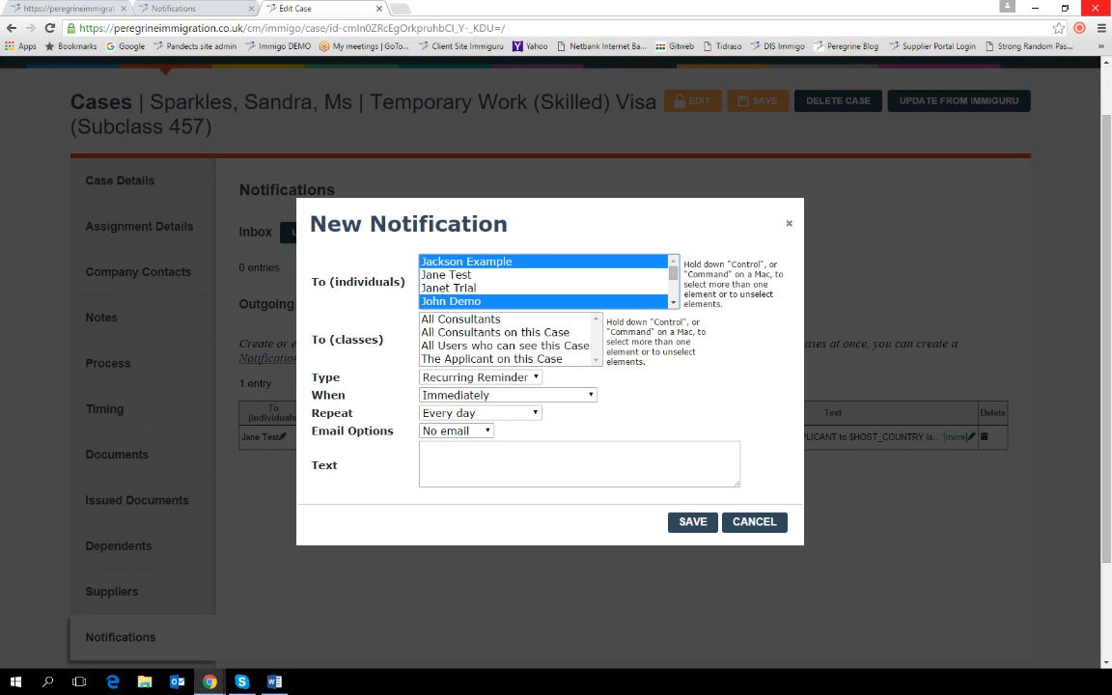
{"action": "key", "text": "alt+Tab"}
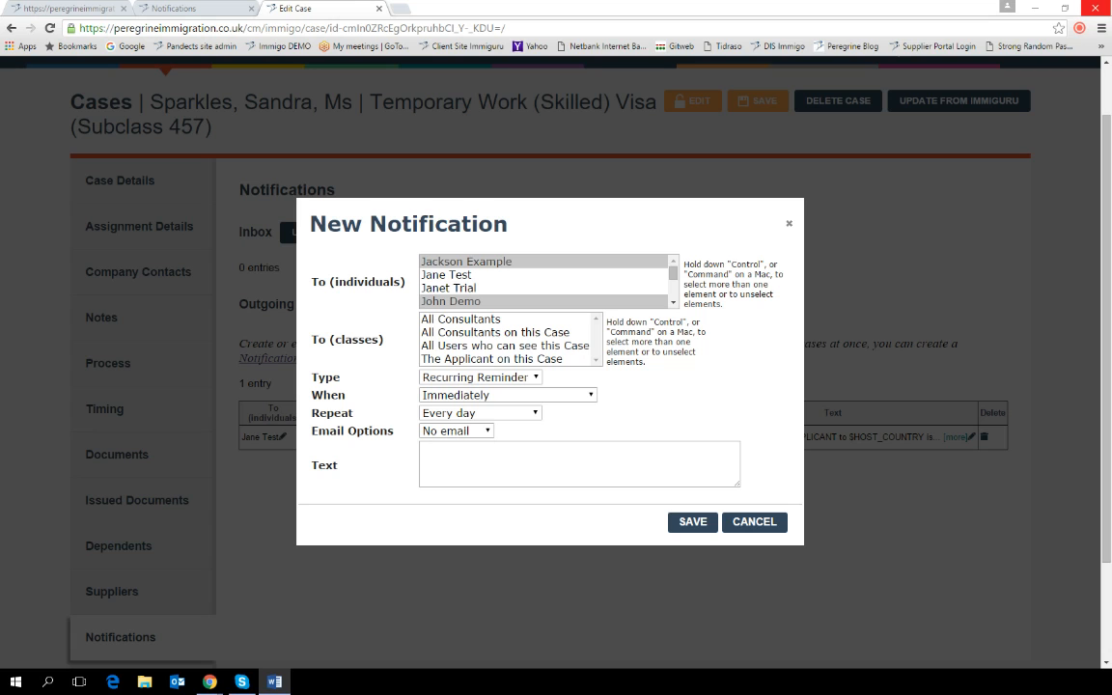
{"action": "left_click", "coordinate": [1080, 28]}
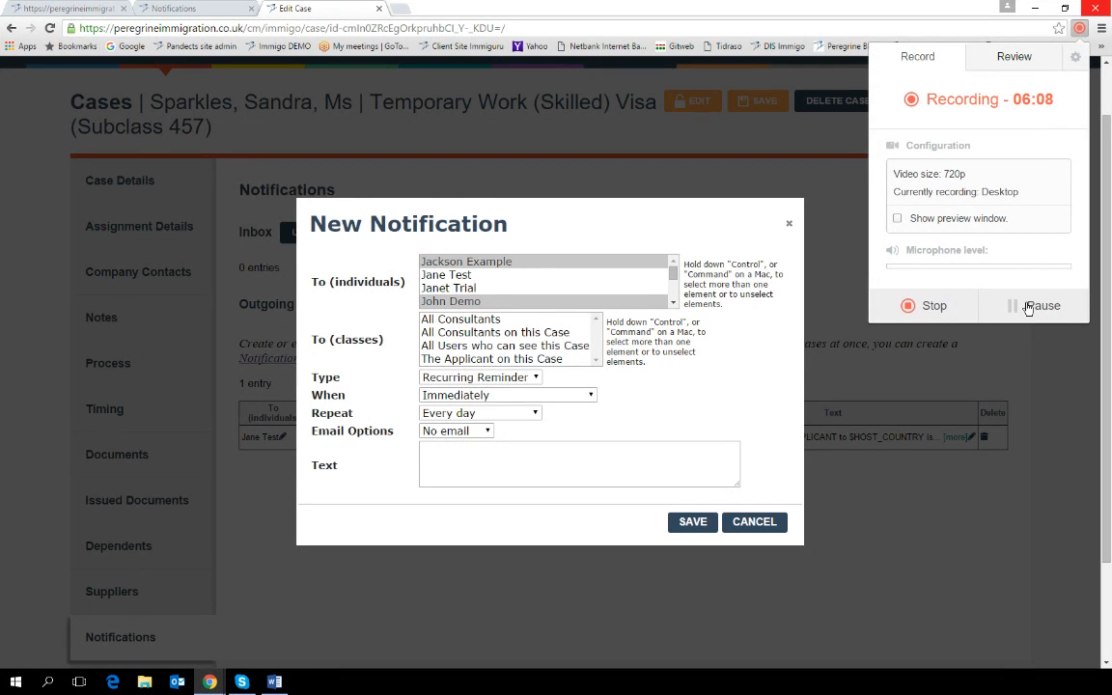
{"action": "left_click", "coordinate": [1082, 30]}
{"action": "left_click", "coordinate": [1081, 30]}
{"action": "left_click", "coordinate": [1082, 32]}
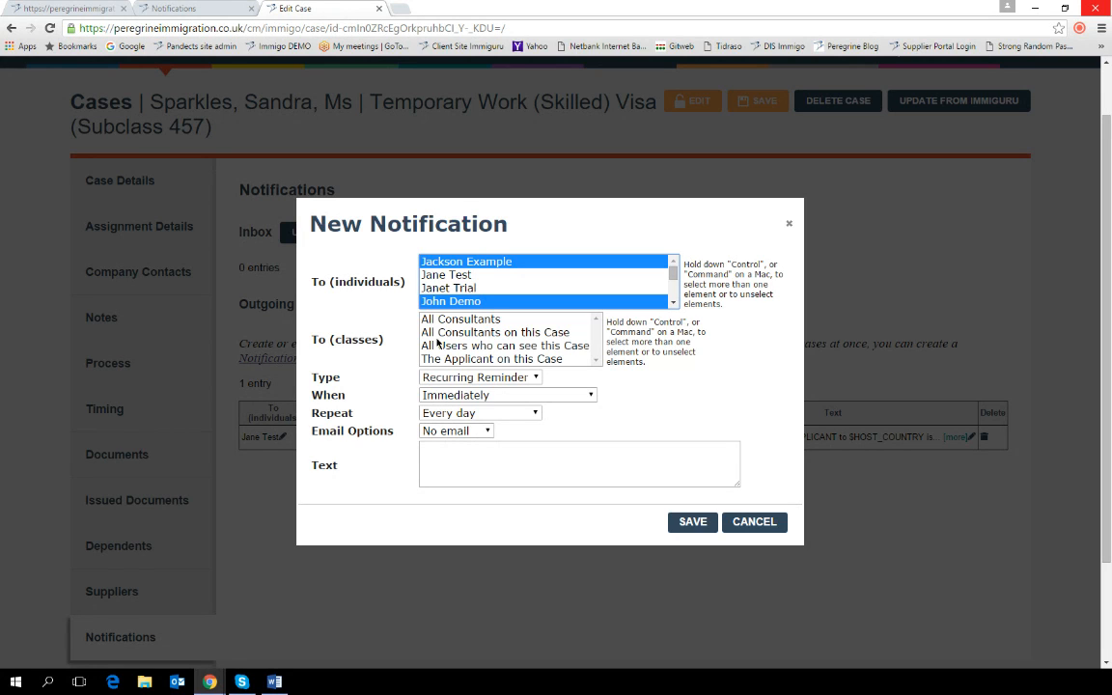
Step: Address the notification to the class All Consultants on this Case and set its type to Message
{"action": "left_click", "coordinate": [437, 337]}
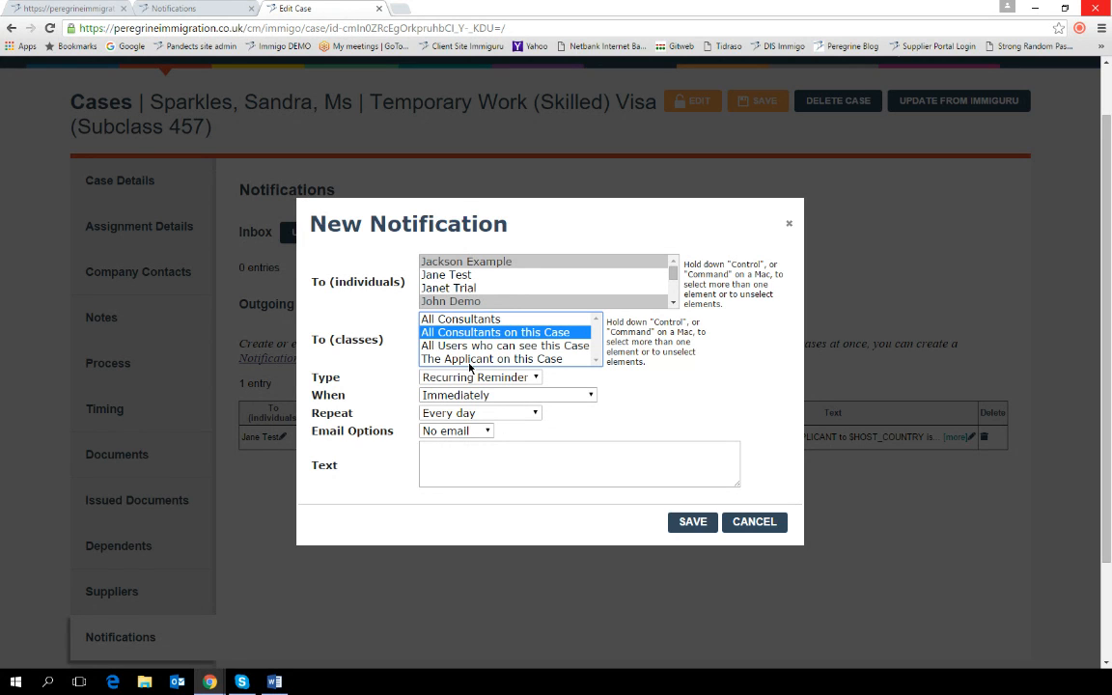
{"action": "key", "text": "alt+Tab"}
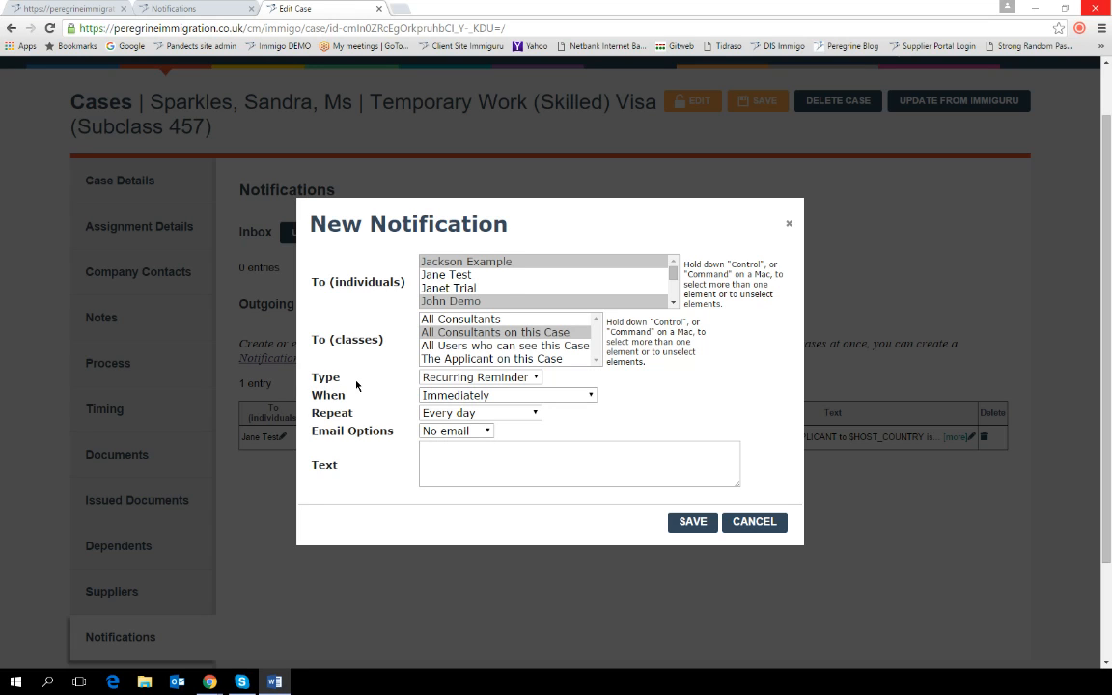
{"action": "left_click", "coordinate": [591, 395]}
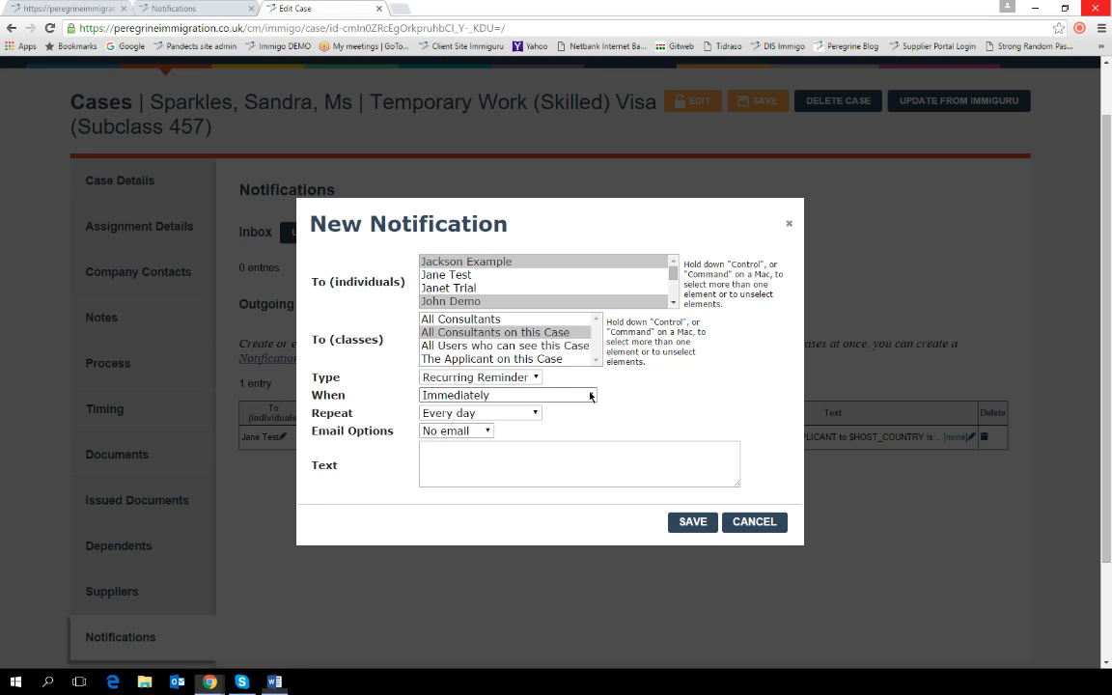
{"action": "left_click", "coordinate": [537, 378]}
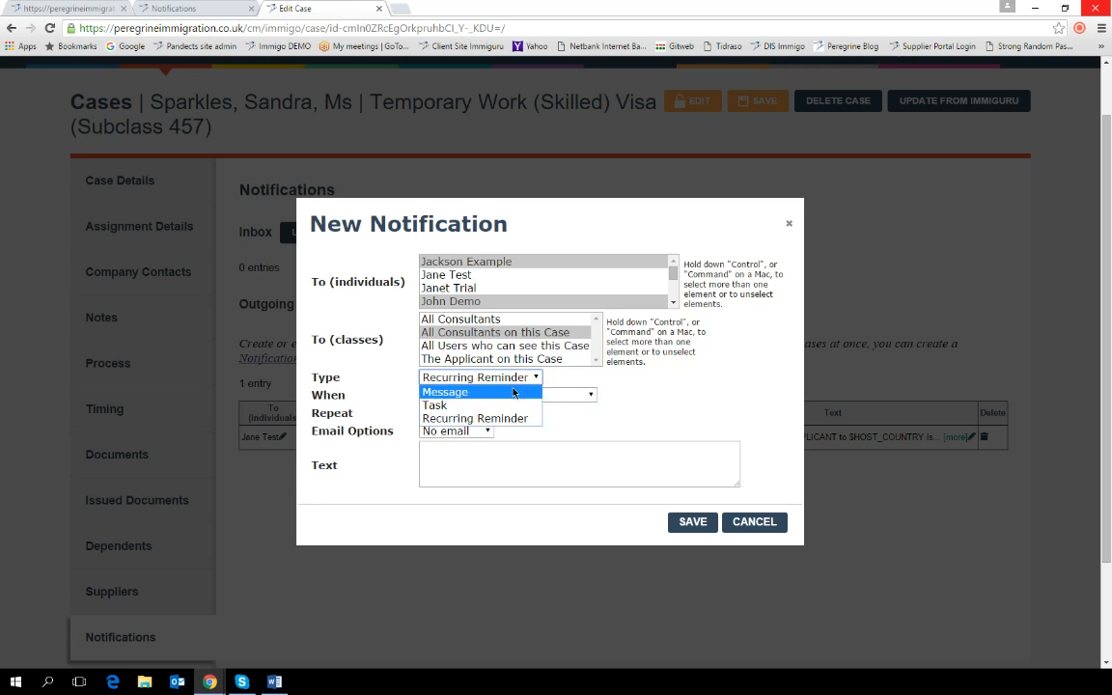
{"action": "left_click", "coordinate": [503, 392]}
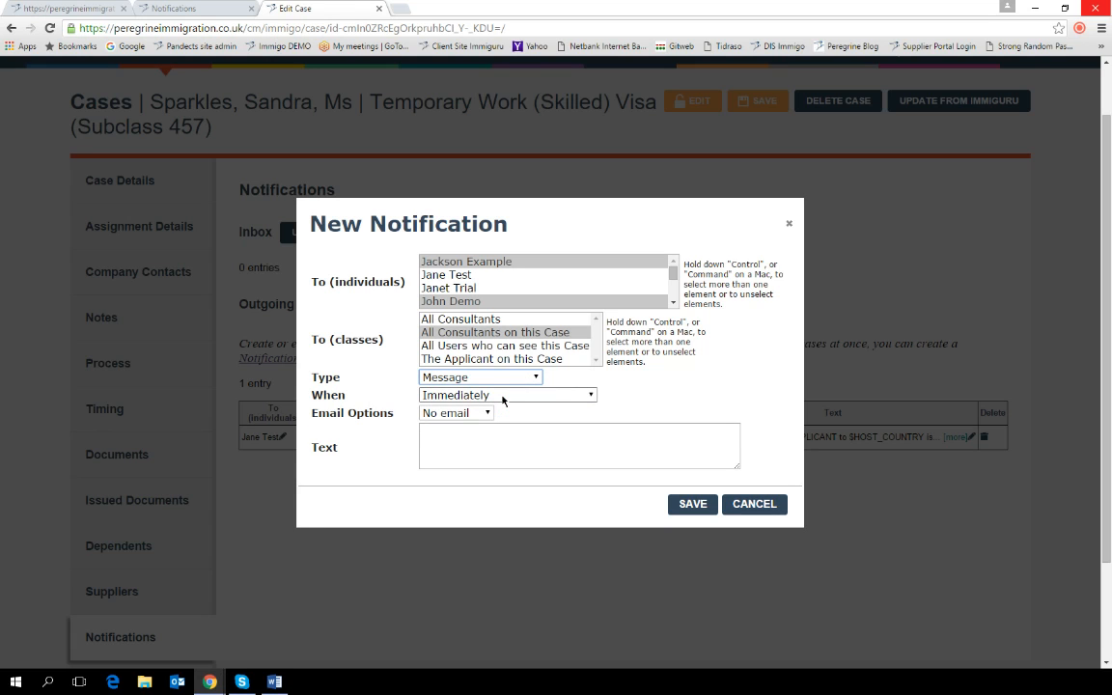
Step: Set the notification's timing to On Date and view the date picker without choosing a date
{"action": "left_click", "coordinate": [588, 395]}
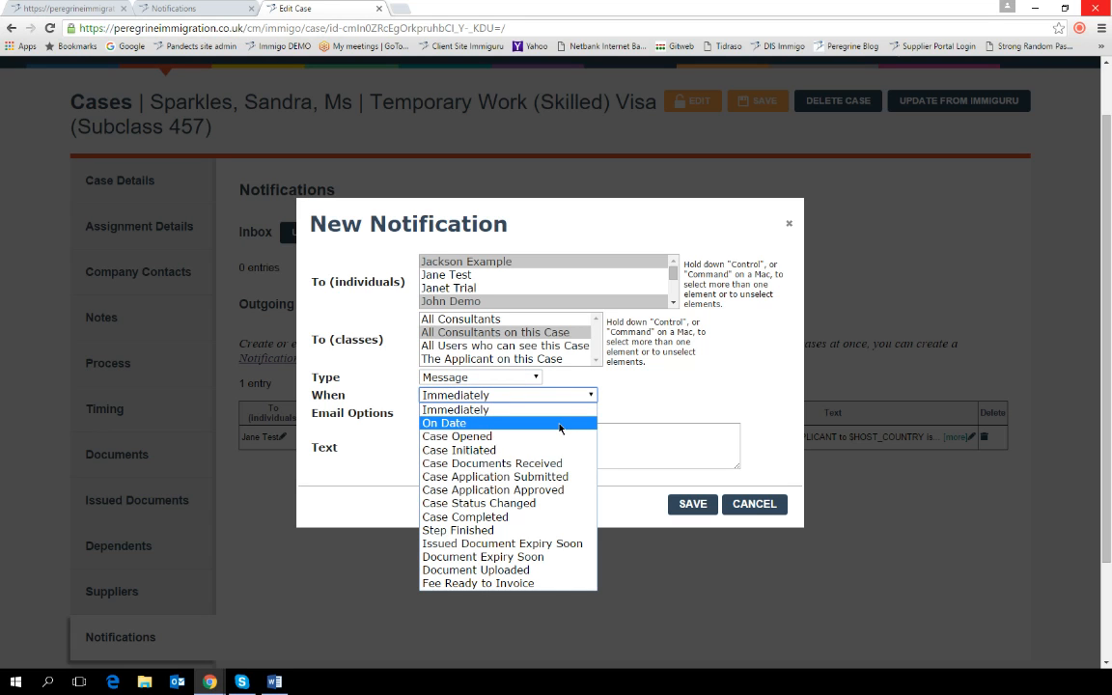
{"action": "left_click", "coordinate": [560, 425]}
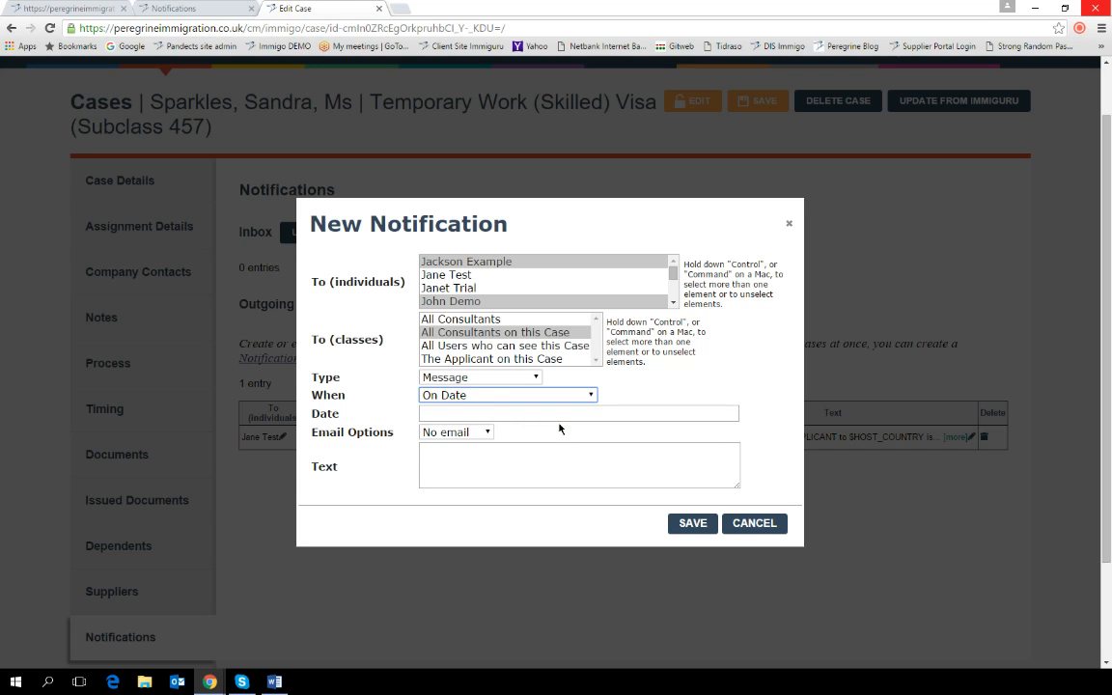
{"action": "left_click", "coordinate": [552, 413]}
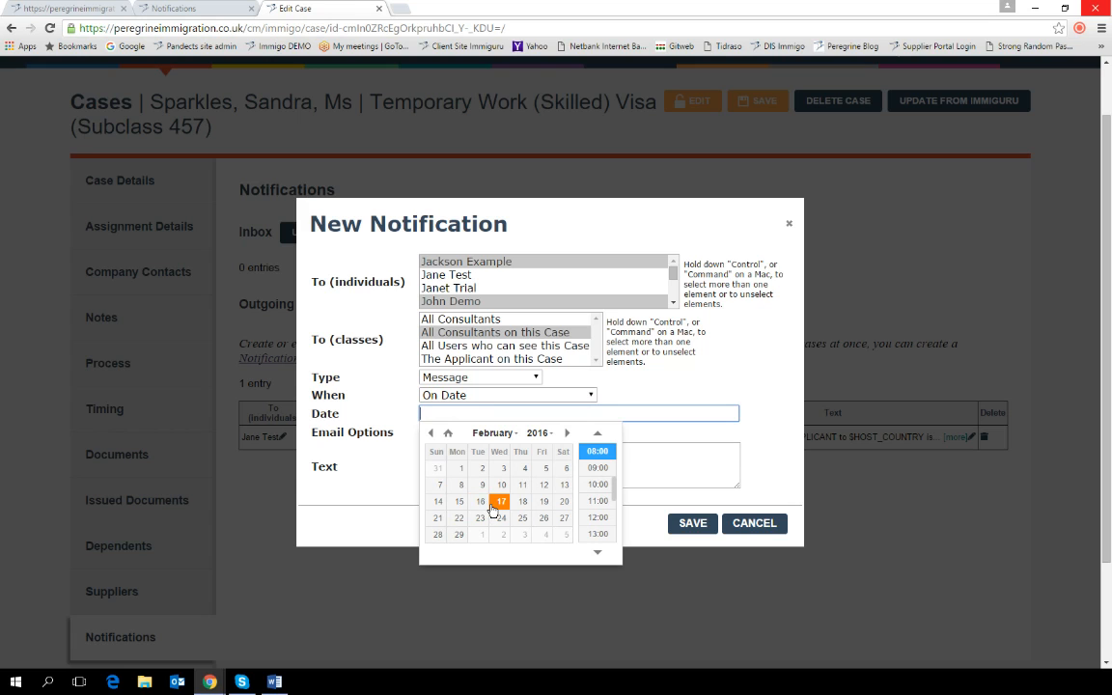
{"action": "left_click", "coordinate": [645, 443]}
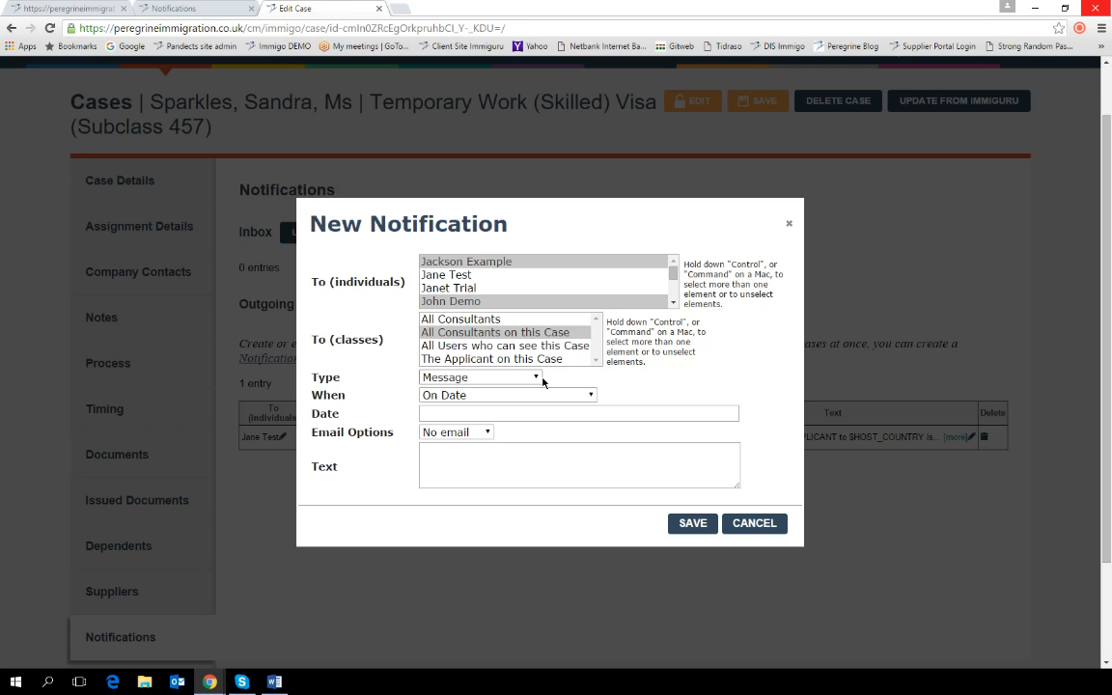
Step: Set the notification's timing to Case Completed and select only the second listed individual as individual recipient
{"action": "left_click", "coordinate": [592, 397]}
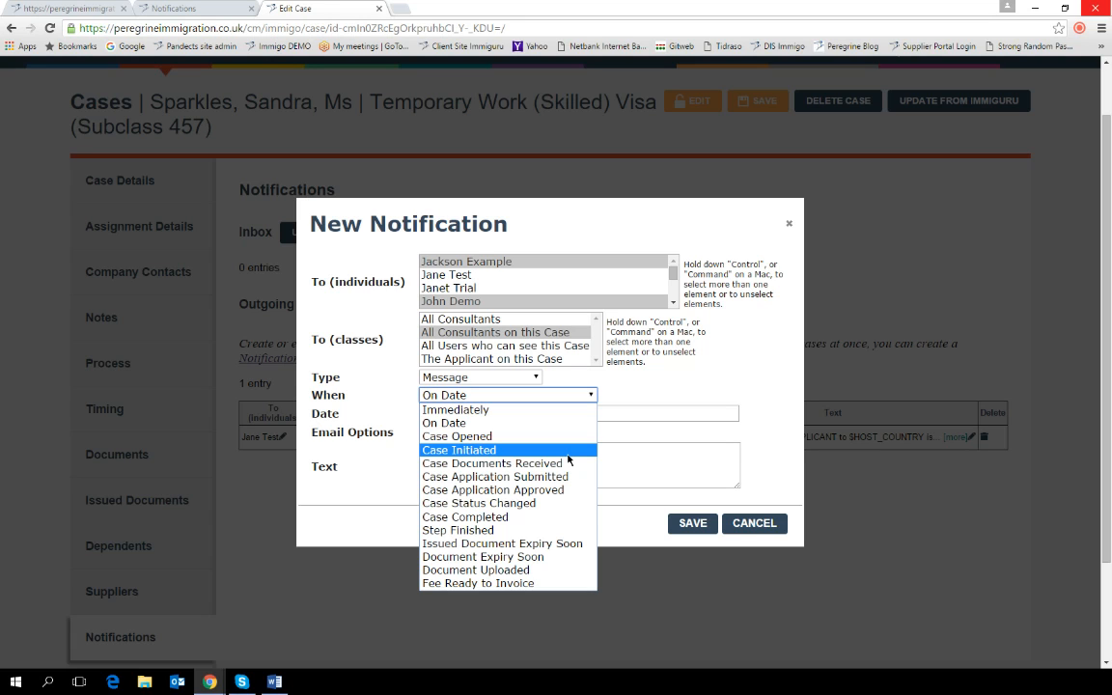
{"action": "left_click", "coordinate": [502, 516]}
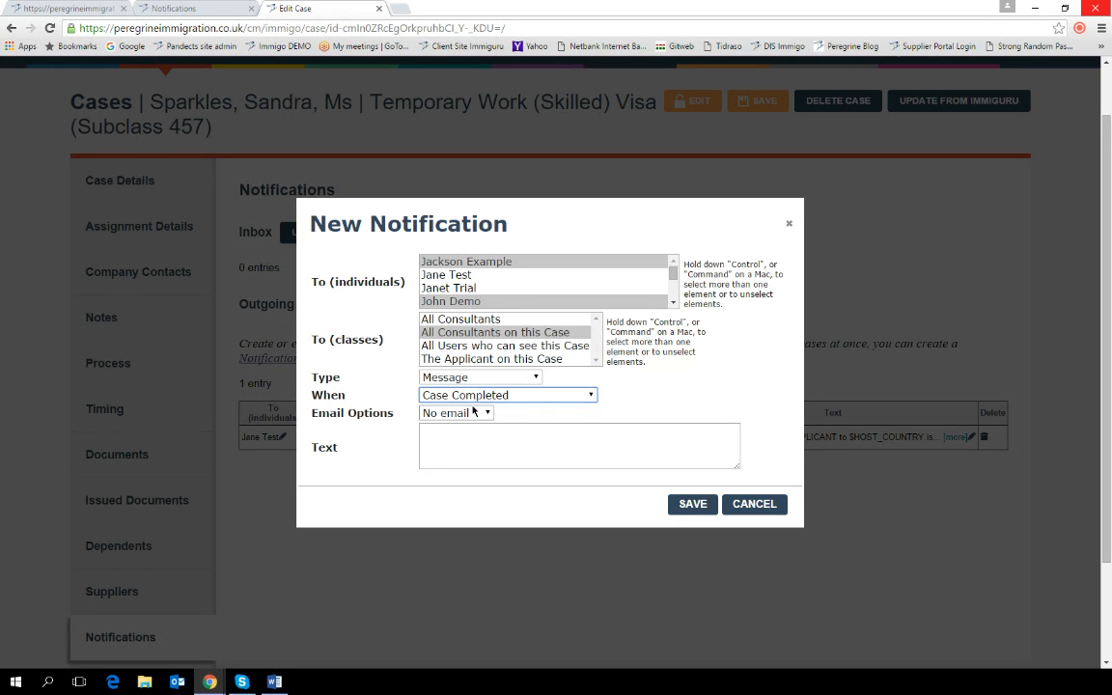
{"action": "left_click", "coordinate": [455, 275]}
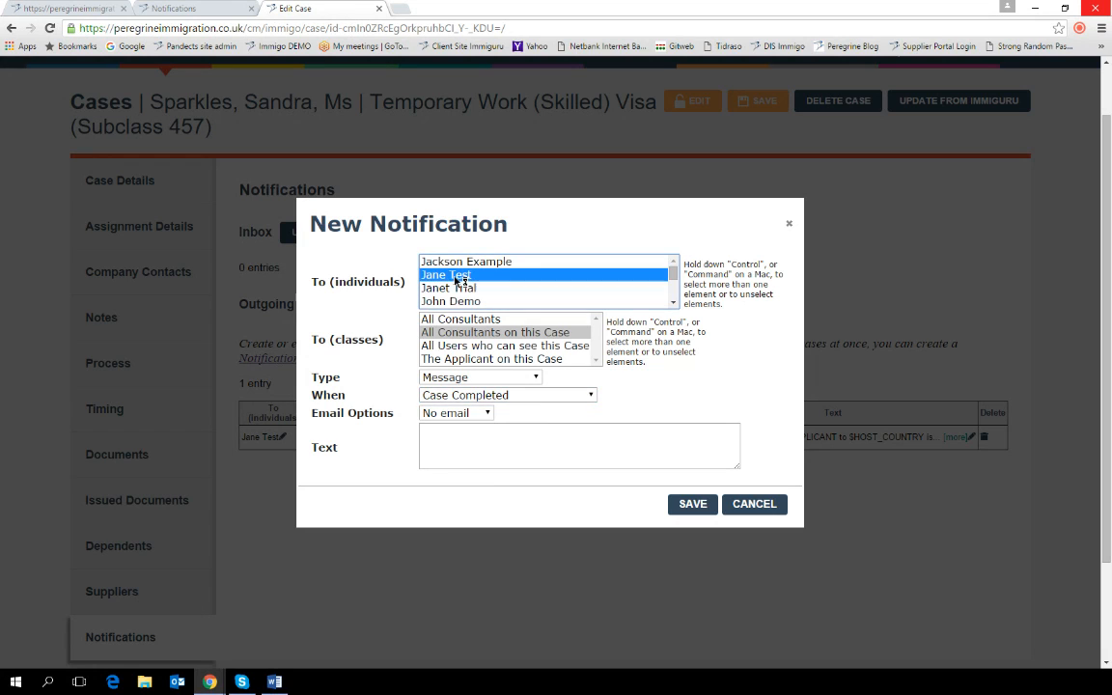
Step: Remove All Consultants on this Case from the notification's recipient classes and set its email option to Full text
{"action": "left_click", "coordinate": [491, 332], "text": "ctrl"}
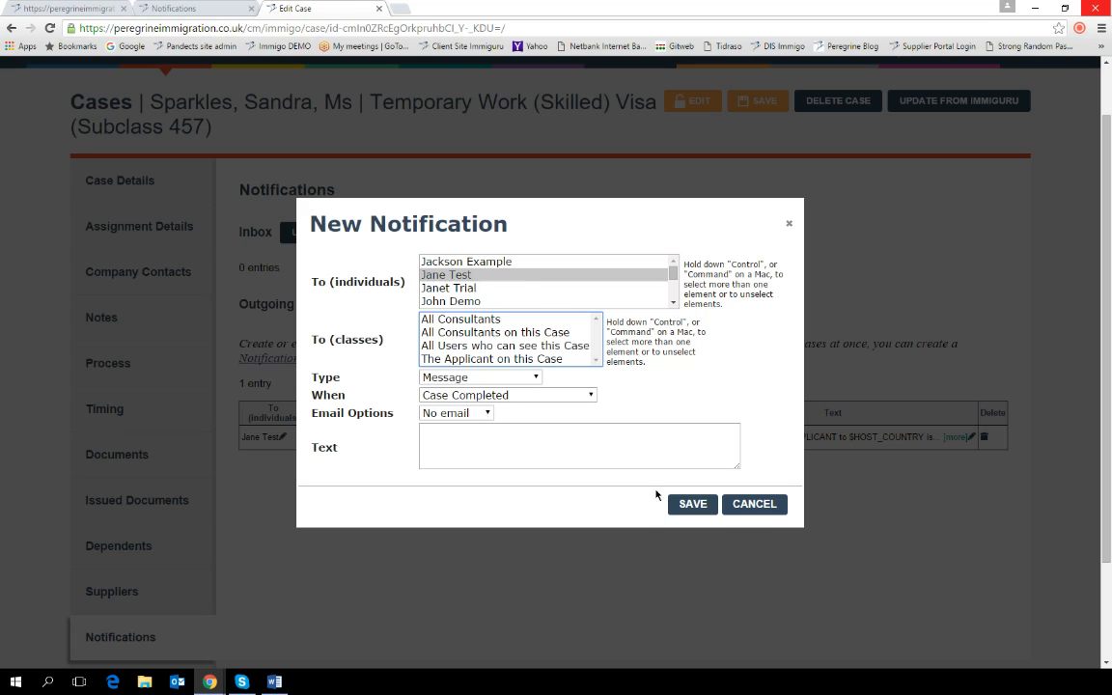
{"action": "left_click", "coordinate": [489, 416]}
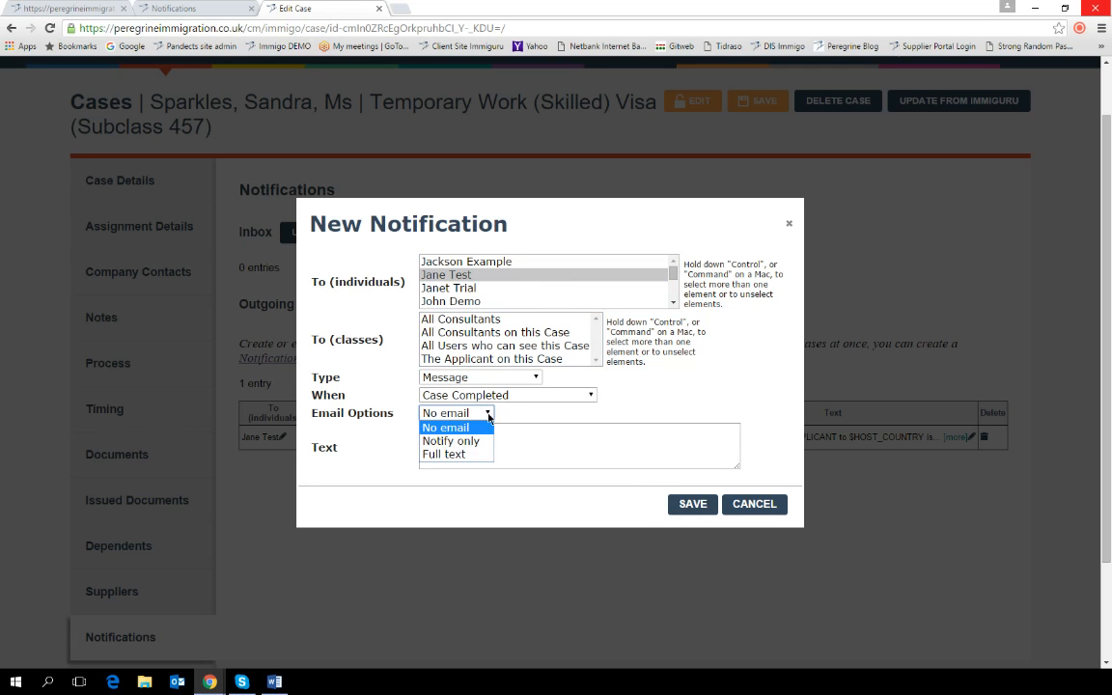
{"action": "left_click", "coordinate": [444, 454]}
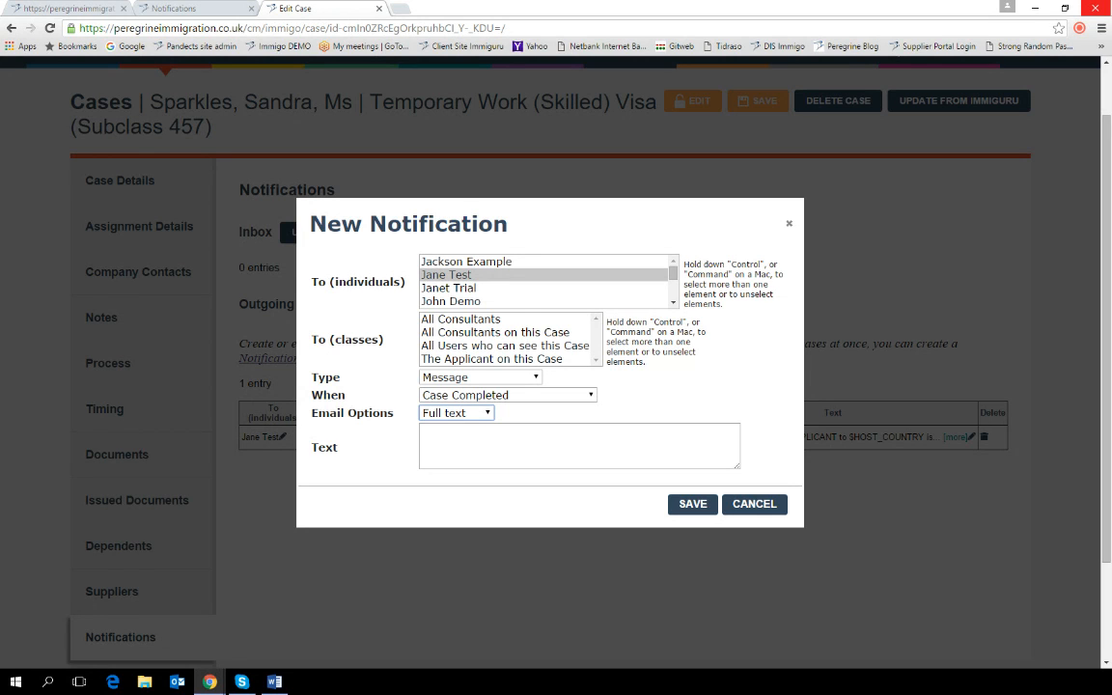
Step: Enter the message "this case for $APPLICANT to $HOST_COUNTRY is now completed", asking to check the file and permit archiving, and save the notification
{"action": "left_click", "coordinate": [274, 682]}
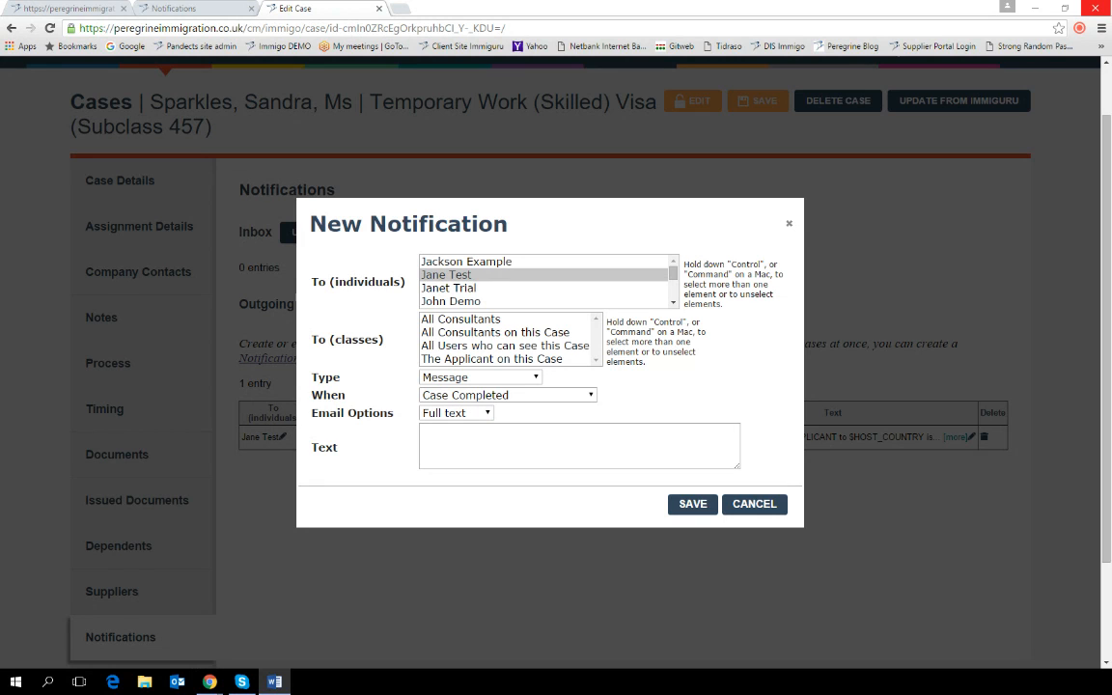
{"action": "left_click", "coordinate": [443, 436]}
{"action": "type", "text": "this case for $APPLICANT to $HOST_COUNTRY is now completed, please check my file and let me know if I can go ahead and archive it? Thank you."}
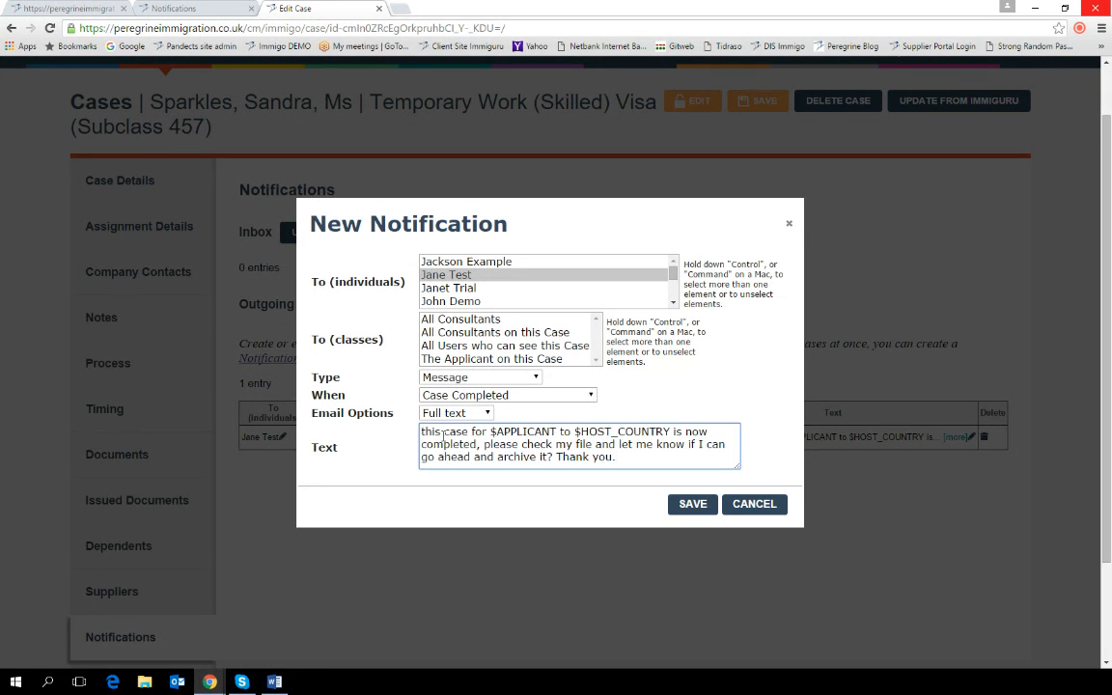
{"action": "left_click", "coordinate": [692, 504]}
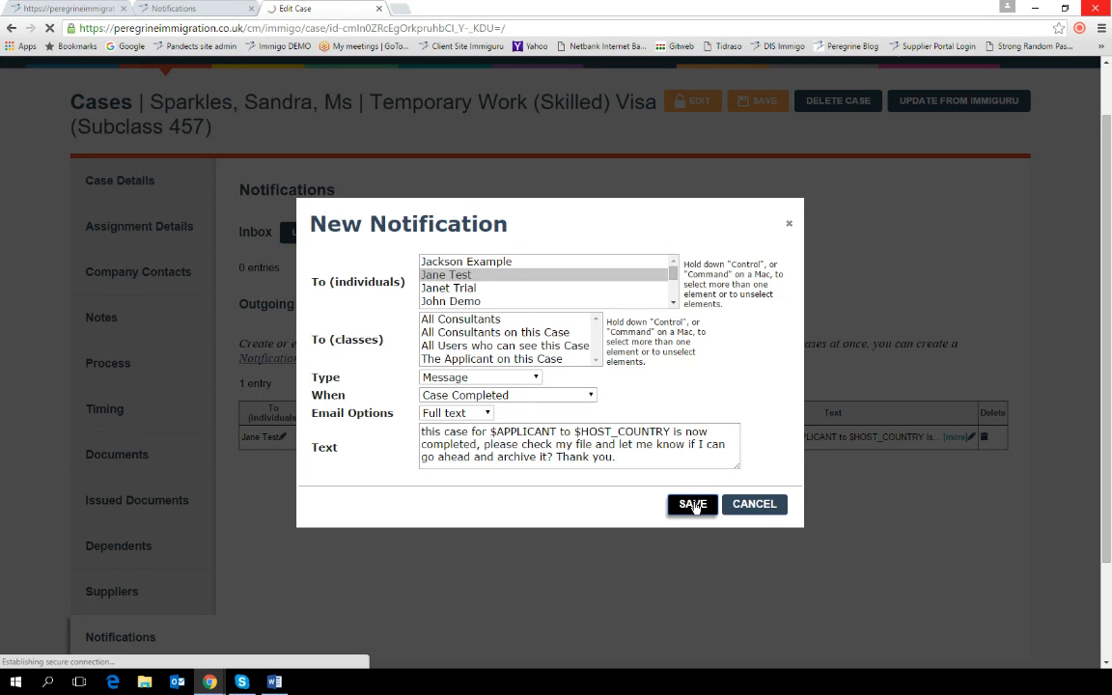
{"action": "left_click", "coordinate": [1080, 28]}
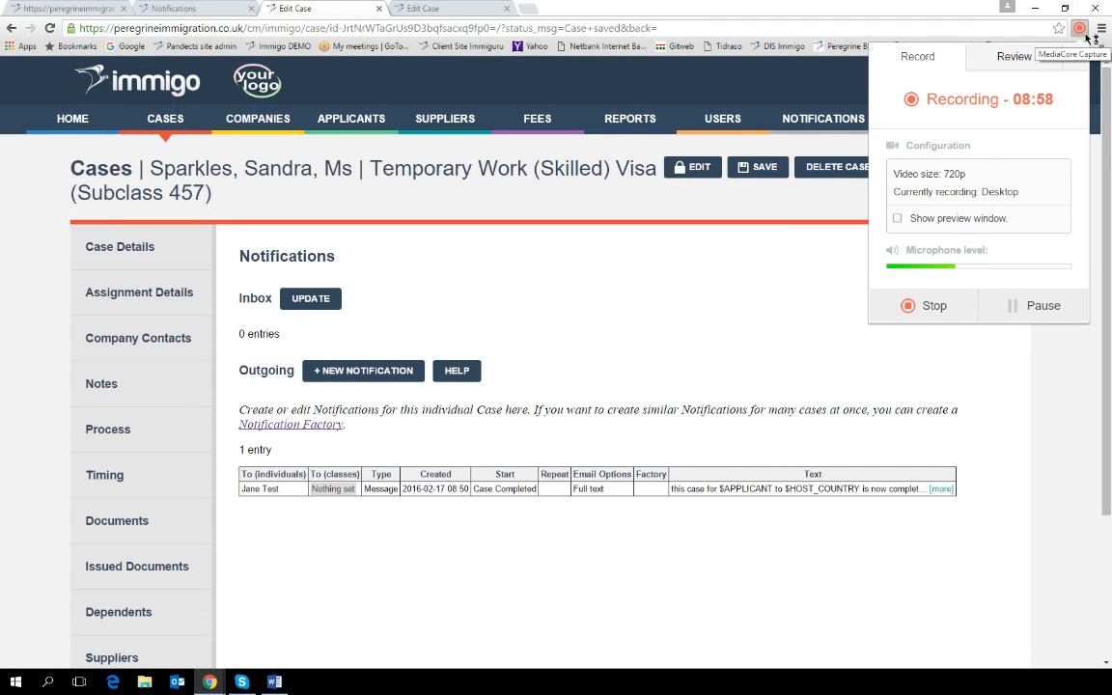
{"action": "left_click", "coordinate": [1086, 34]}
{"action": "left_click", "coordinate": [1087, 34]}
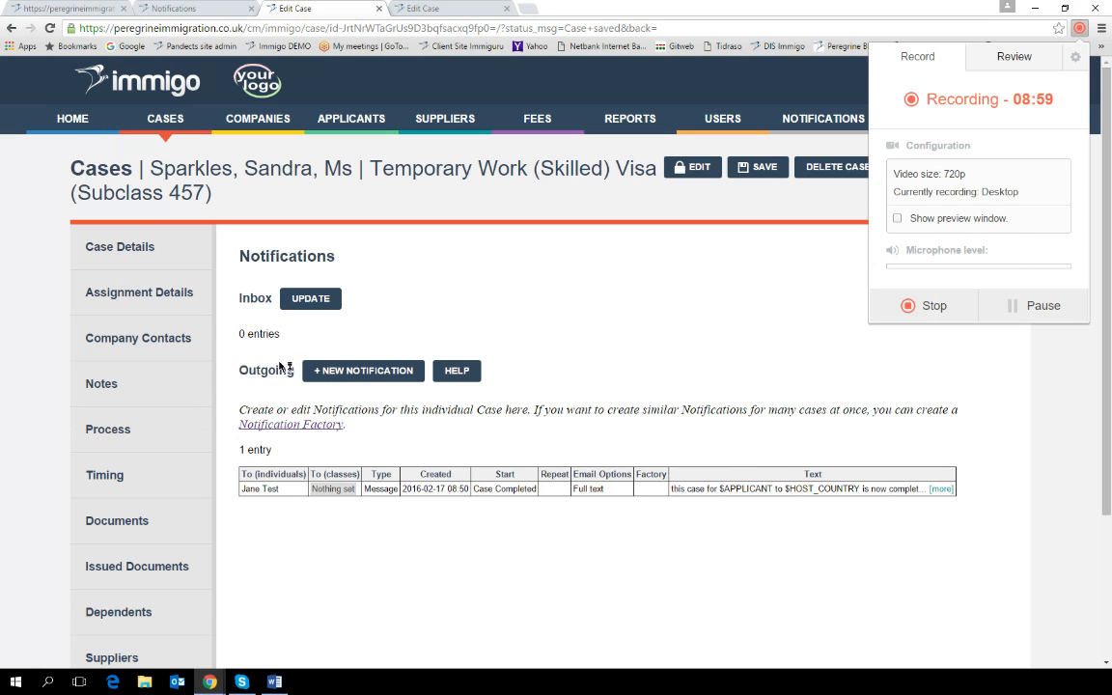
{"action": "left_click", "coordinate": [1085, 35]}
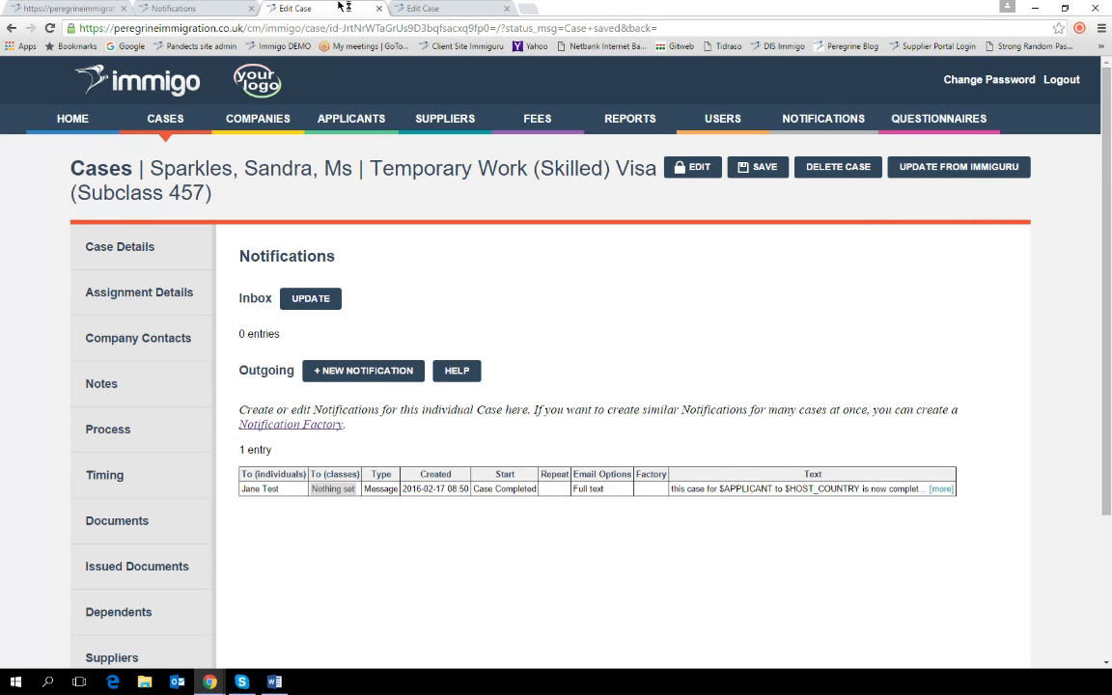
Step: In the other open copy of the case, set the case status to Completed and save the case
{"action": "left_click", "coordinate": [435, 13]}
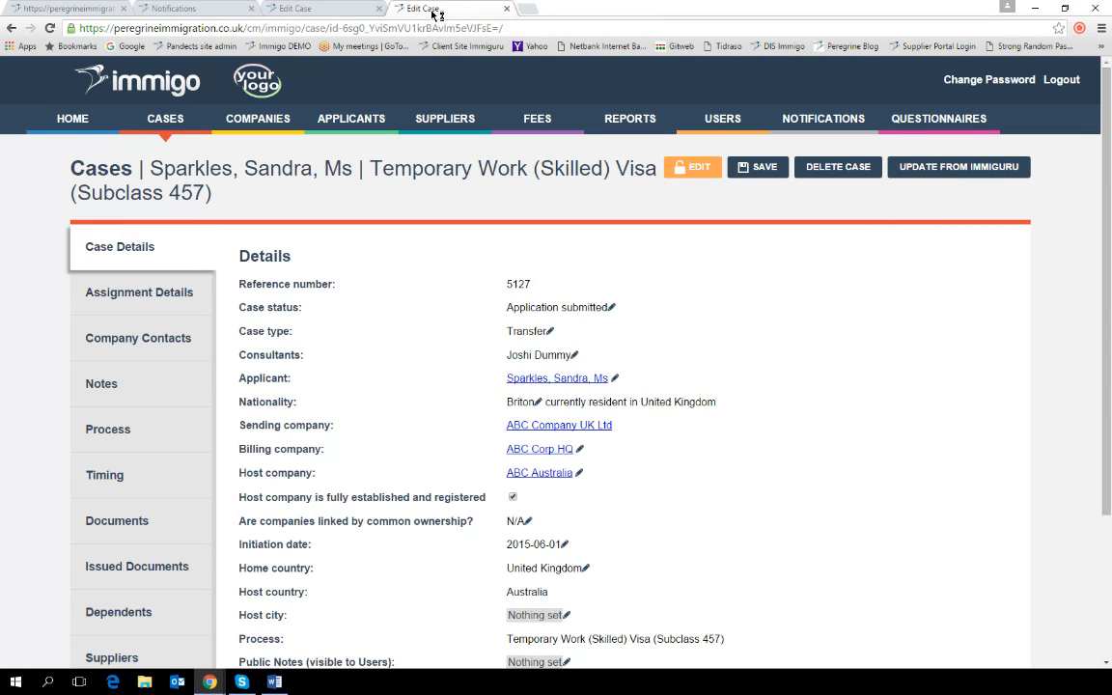
{"action": "left_click", "coordinate": [611, 307]}
{"action": "left_click", "coordinate": [609, 311]}
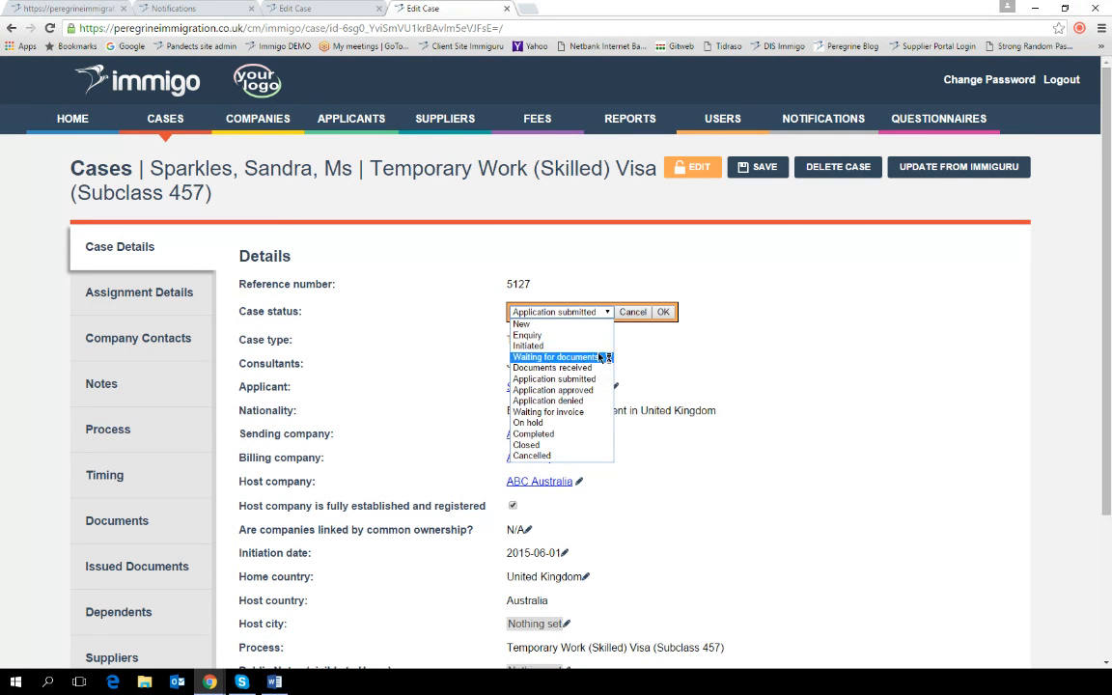
{"action": "left_click", "coordinate": [587, 436]}
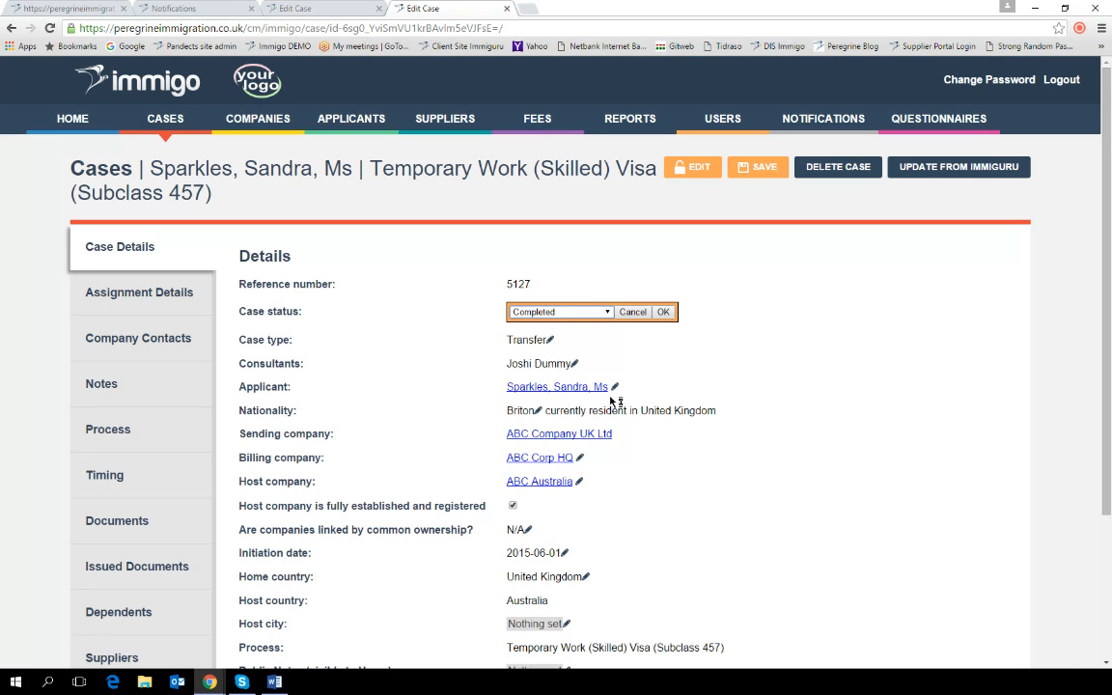
{"action": "left_click", "coordinate": [664, 311]}
{"action": "left_click", "coordinate": [758, 167]}
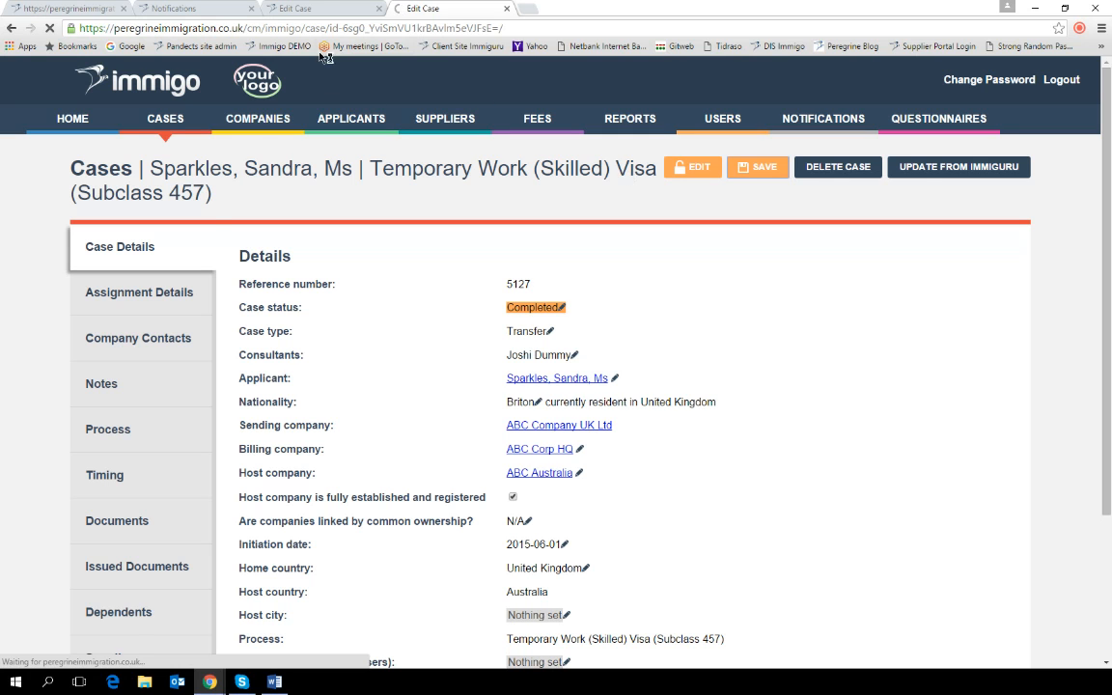
Step: Start another notification on the case, trying the Notify only email option before setting it to Full text
{"action": "left_click", "coordinate": [318, 9]}
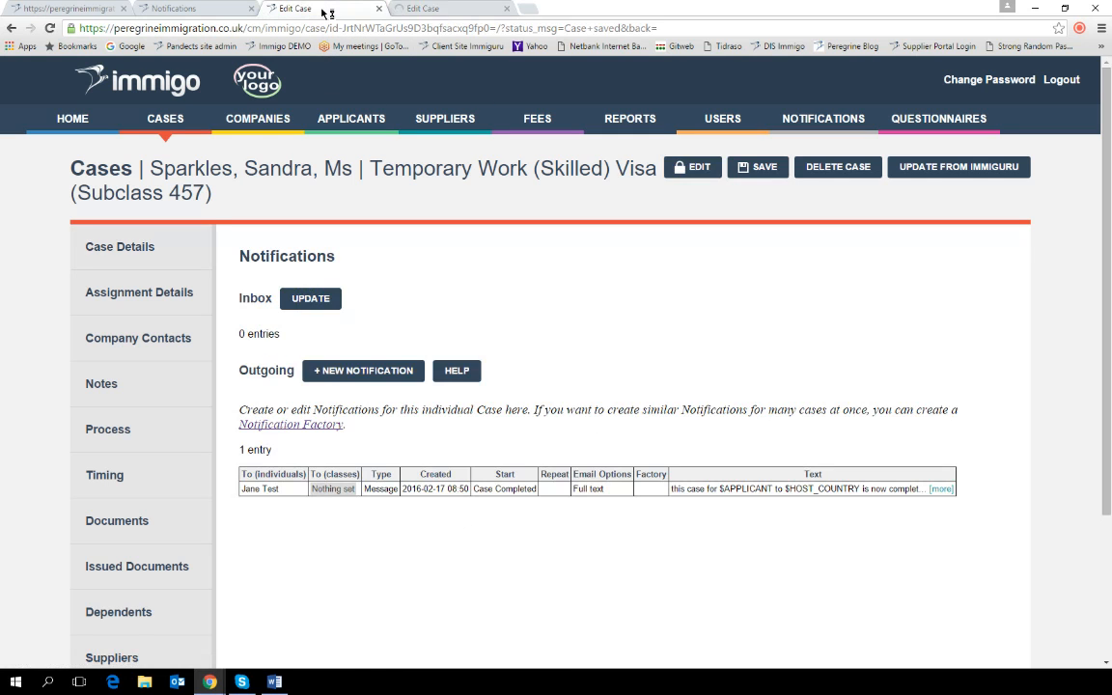
{"action": "left_click", "coordinate": [345, 372]}
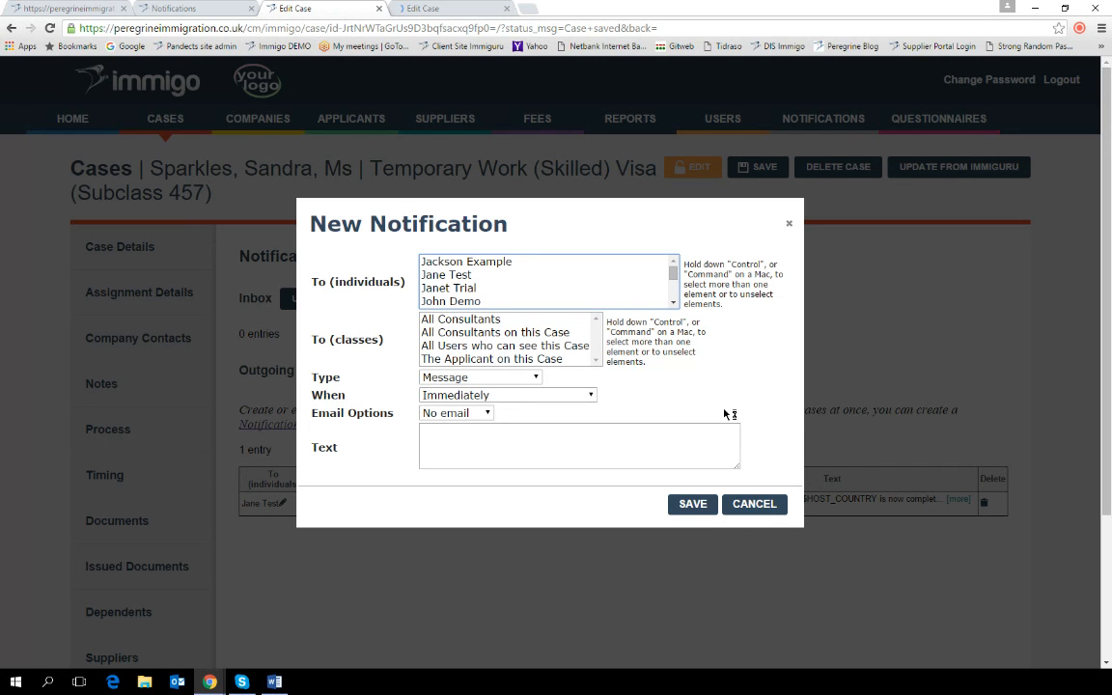
{"action": "left_click", "coordinate": [480, 413]}
{"action": "left_click", "coordinate": [470, 439]}
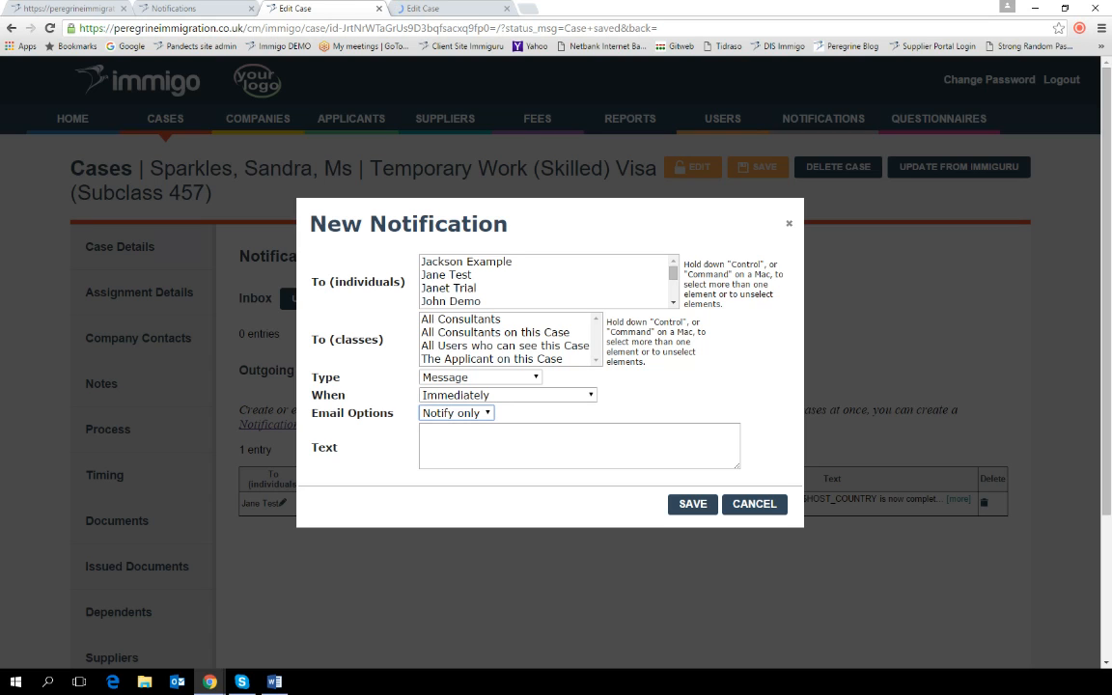
{"action": "key", "text": "alt+Tab"}
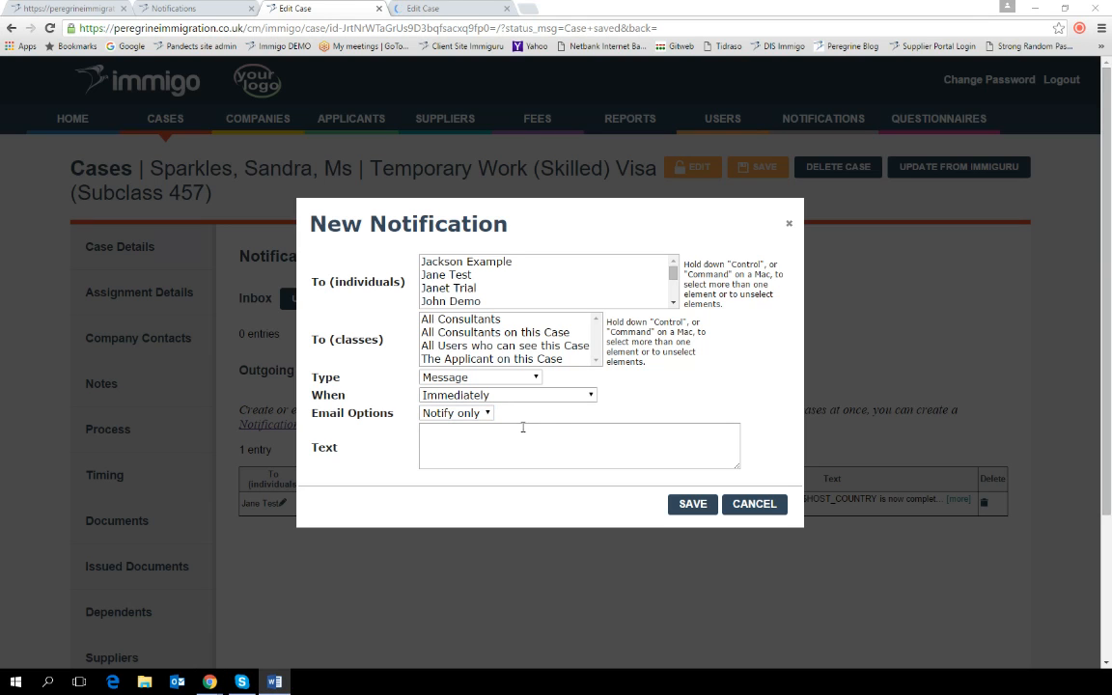
{"action": "left_click", "coordinate": [487, 413]}
{"action": "left_click", "coordinate": [473, 456]}
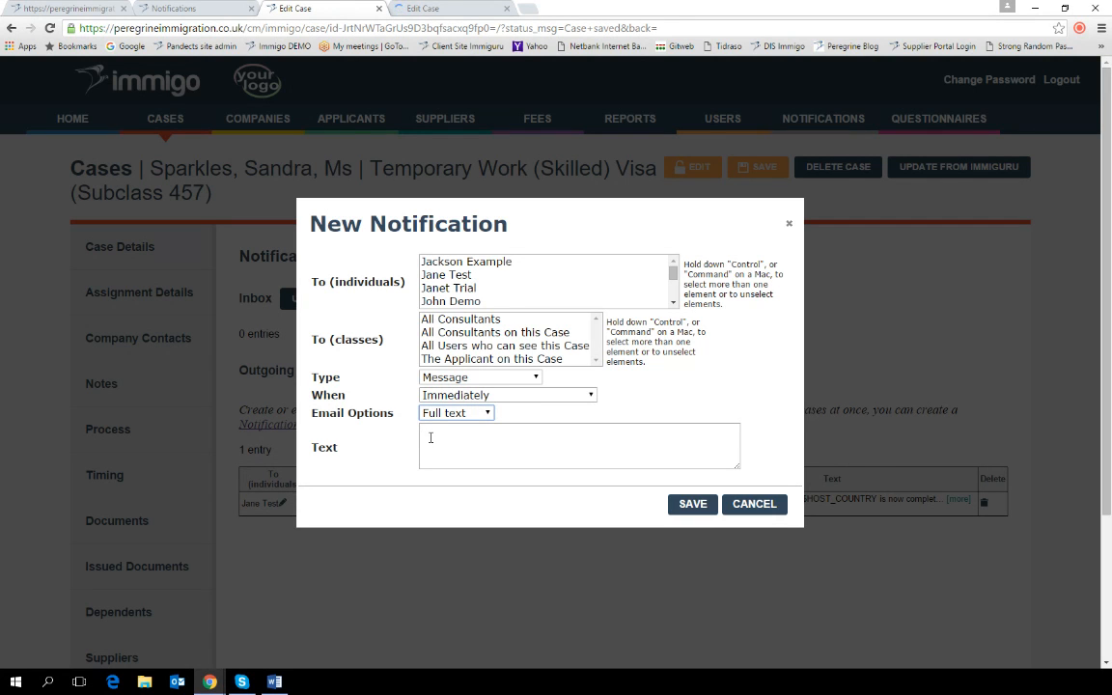
Step: Fill in "this case for $APPLICANT to $HOST_COUNTRY is now completed" with the same archiving request, and close the notification form without saving
{"action": "left_click", "coordinate": [430, 438]}
{"action": "type", "text": "this case for $APPLICANT to $HOST_COUNTRY is now completed, please check my file and let me know if I can go ahead and archive it? Thank you."}
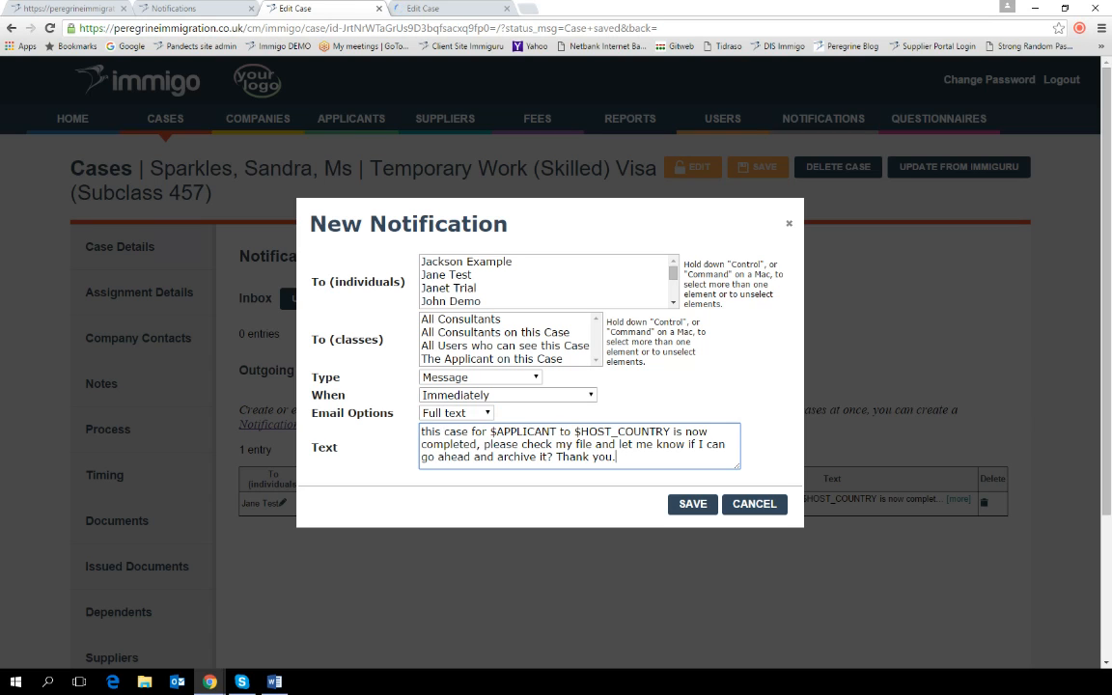
{"action": "key", "text": "alt+Tab"}
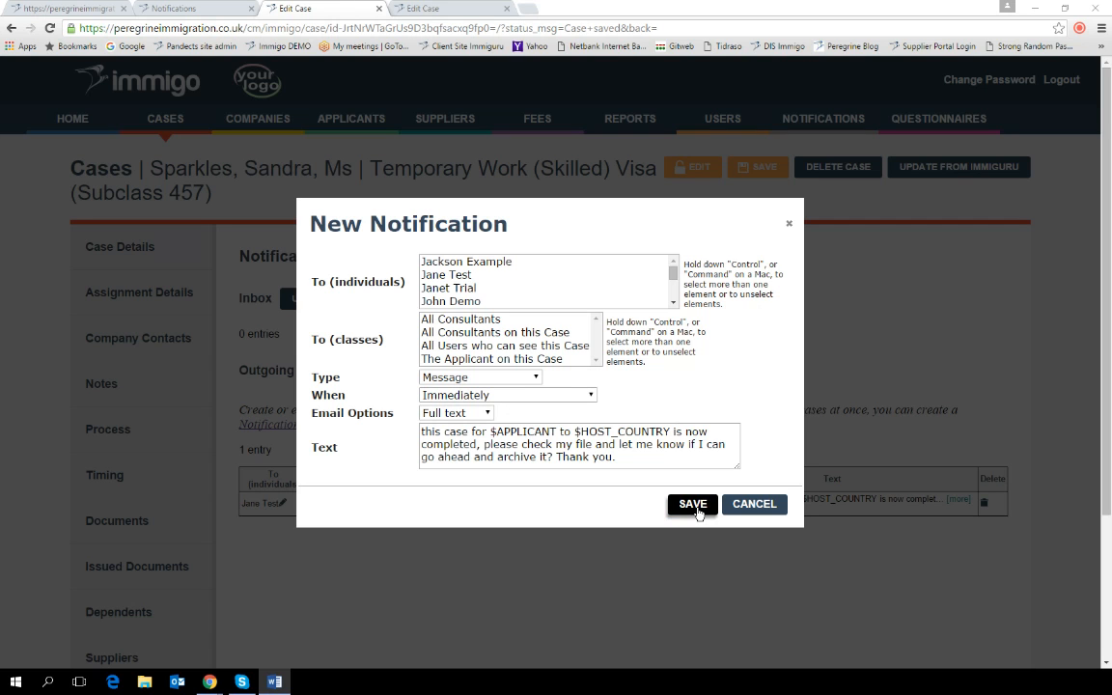
{"action": "left_click", "coordinate": [789, 225]}
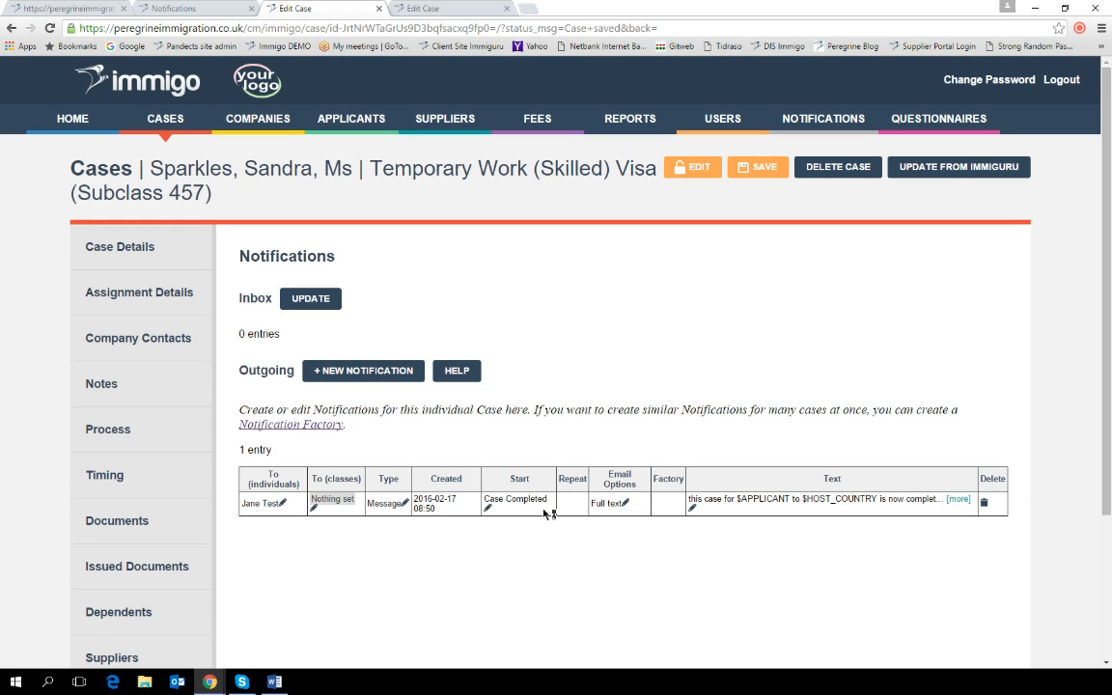
Step: Open the notifications help, examine the Variable Expansion section and its variables for case notifications, and close the help
{"action": "left_click", "coordinate": [458, 374]}
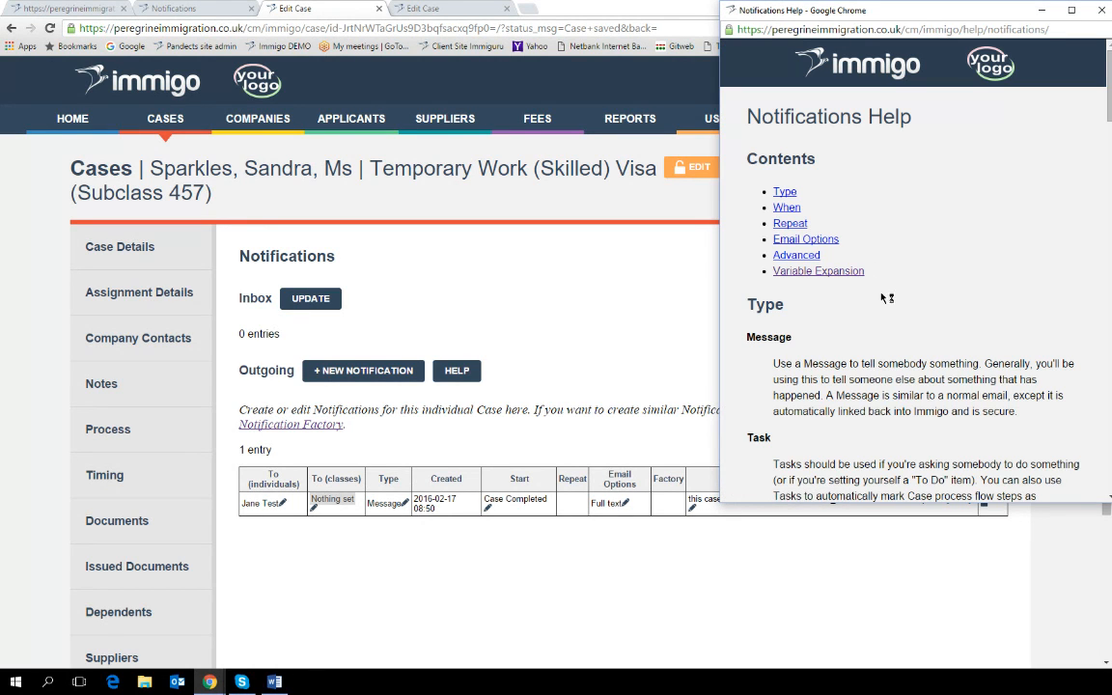
{"action": "scroll", "coordinate": [886, 298], "scroll_direction": "down", "scroll_amount": 10}
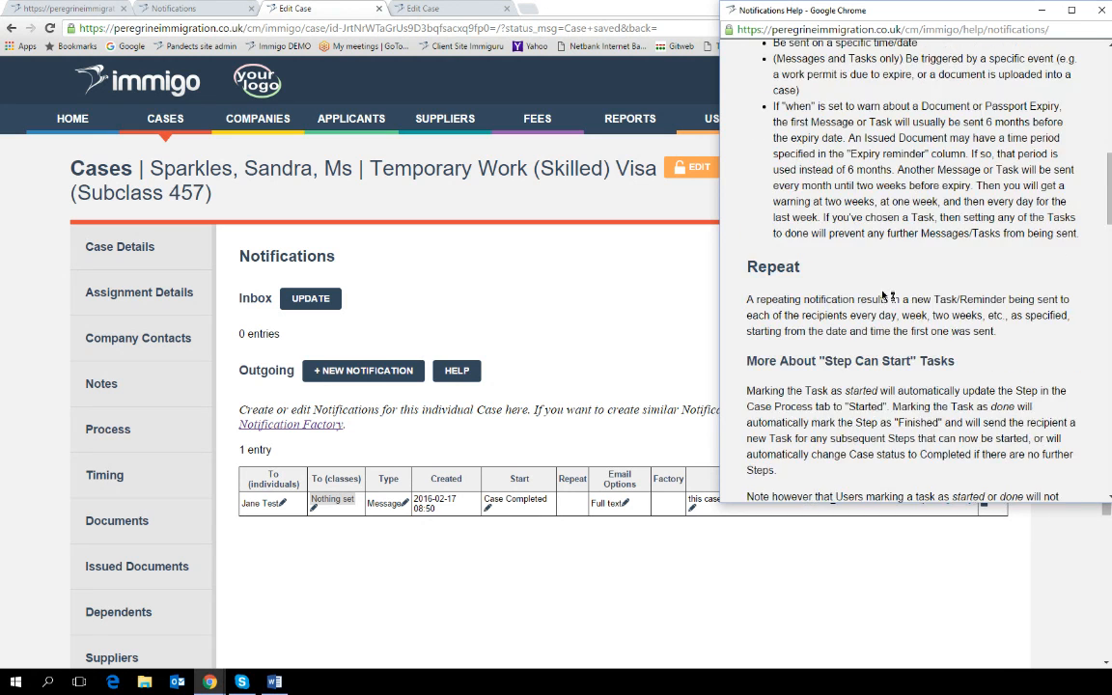
{"action": "scroll", "coordinate": [886, 296], "scroll_direction": "down", "scroll_amount": 12}
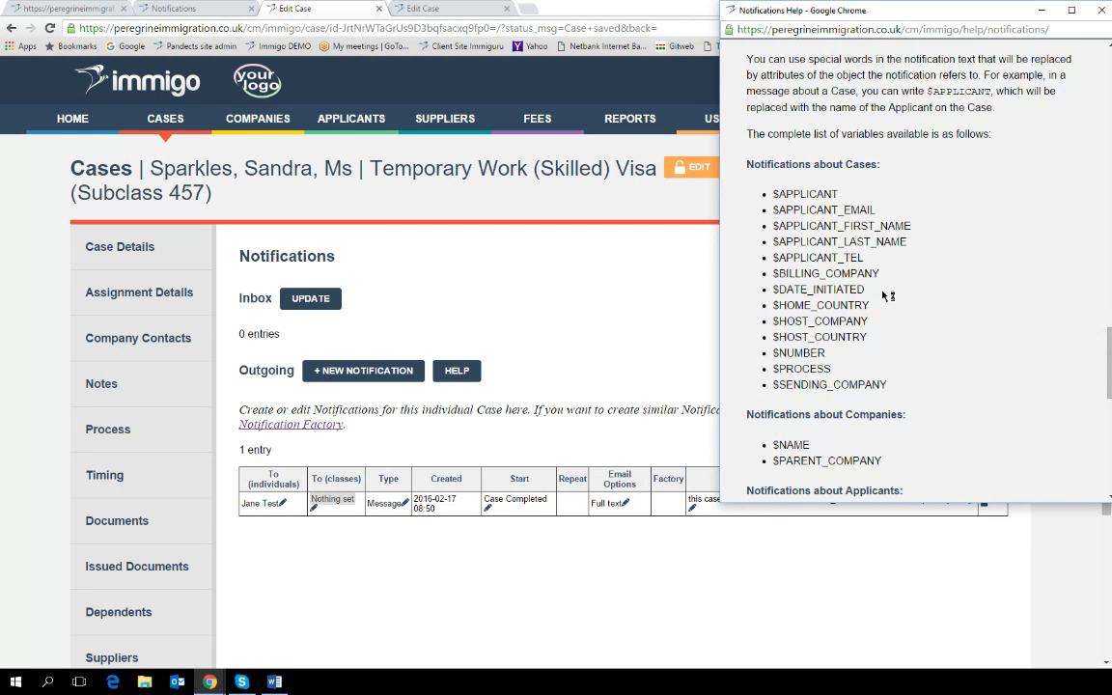
{"action": "scroll", "coordinate": [887, 297], "scroll_direction": "up", "scroll_amount": 2}
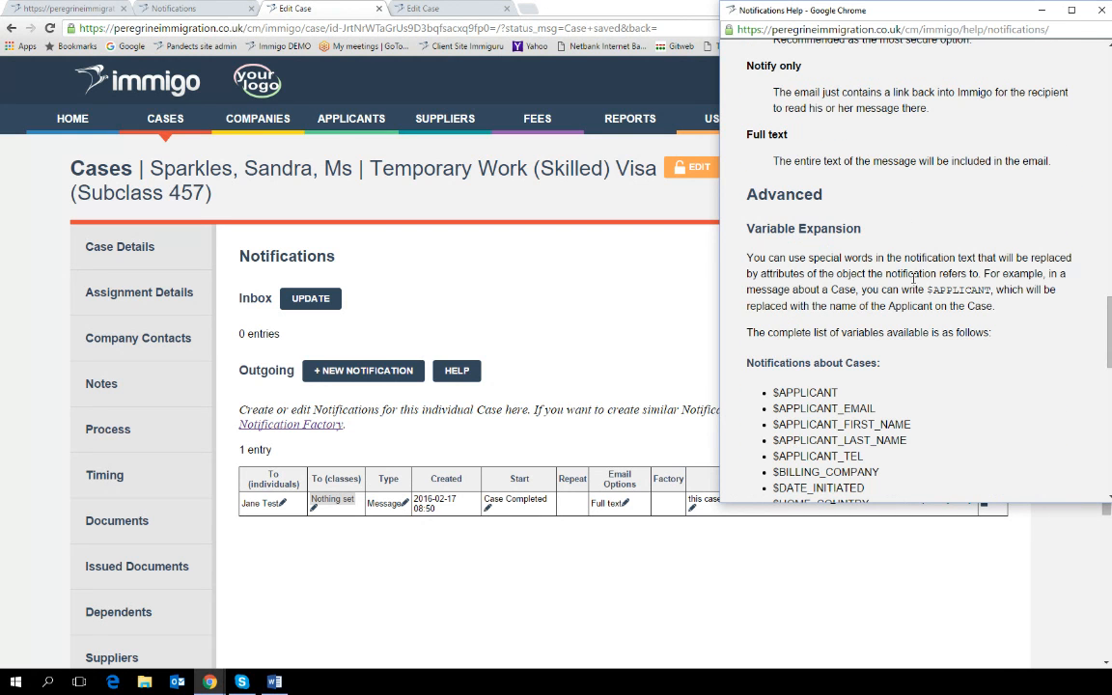
{"action": "scroll", "coordinate": [913, 278], "scroll_direction": "down", "scroll_amount": 1}
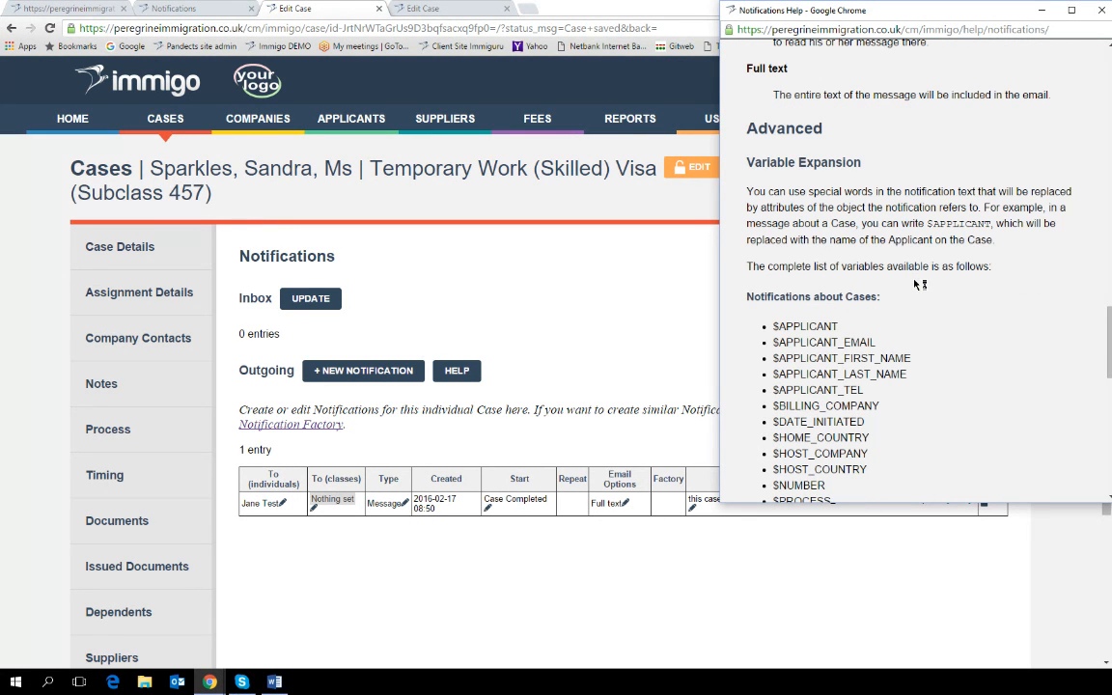
{"action": "key", "text": "alt+Tab"}
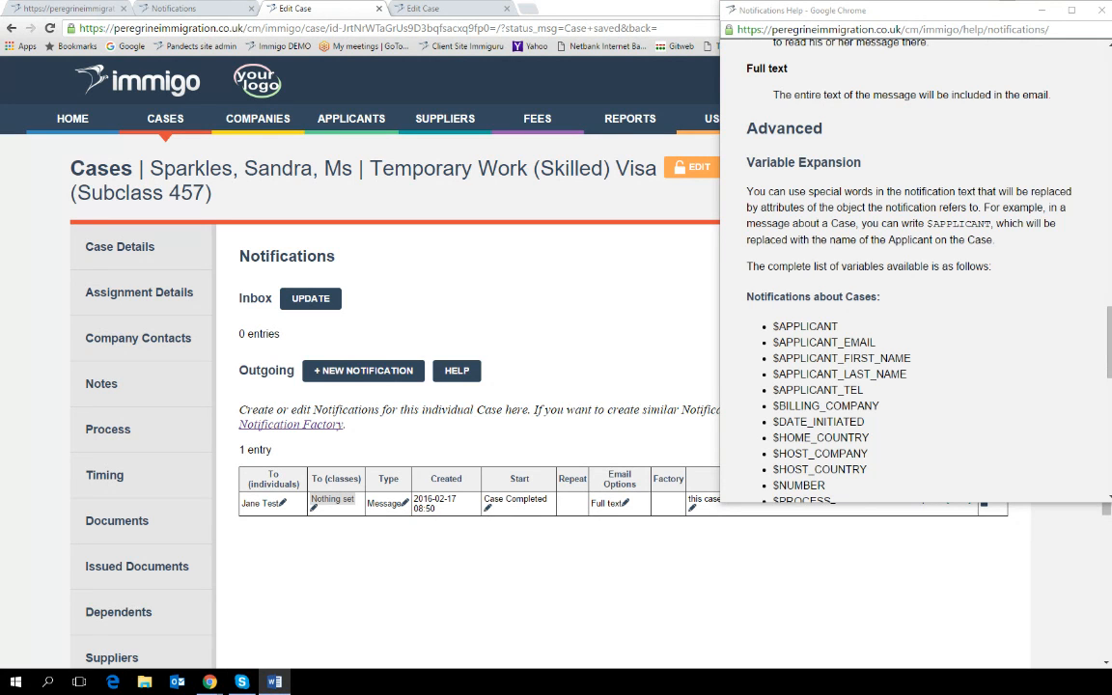
{"action": "left_click", "coordinate": [1102, 10]}
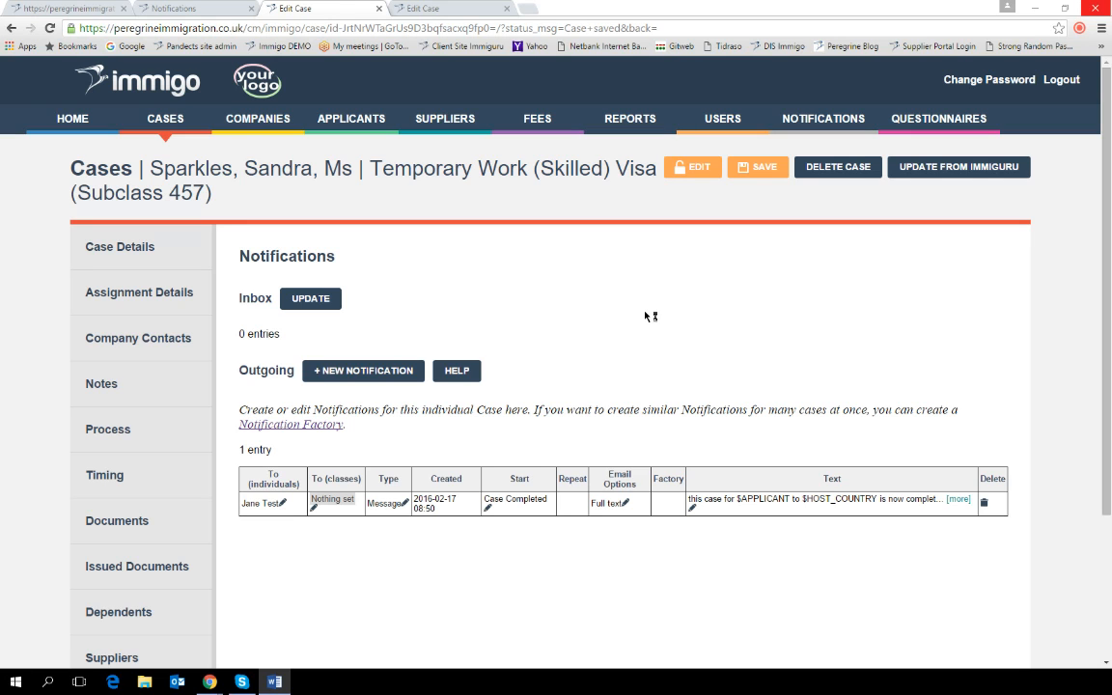
Step: Reopen the new notification form and set the notification's timing to Issued Document Expiry Soon
{"action": "left_click", "coordinate": [328, 375]}
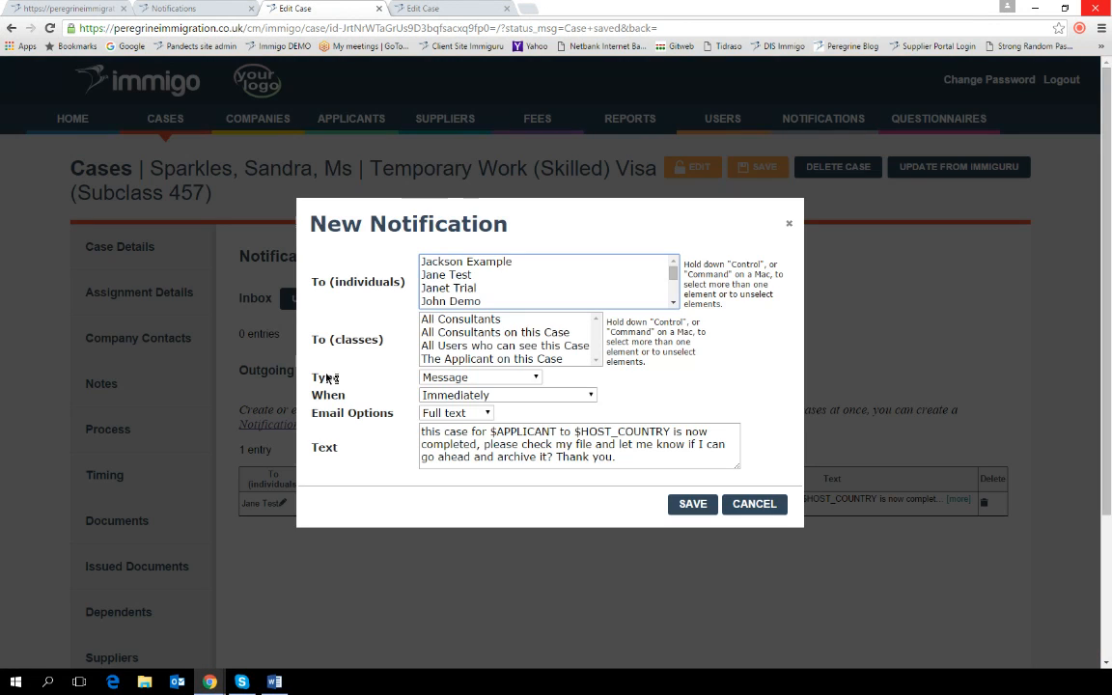
{"action": "left_click", "coordinate": [592, 395]}
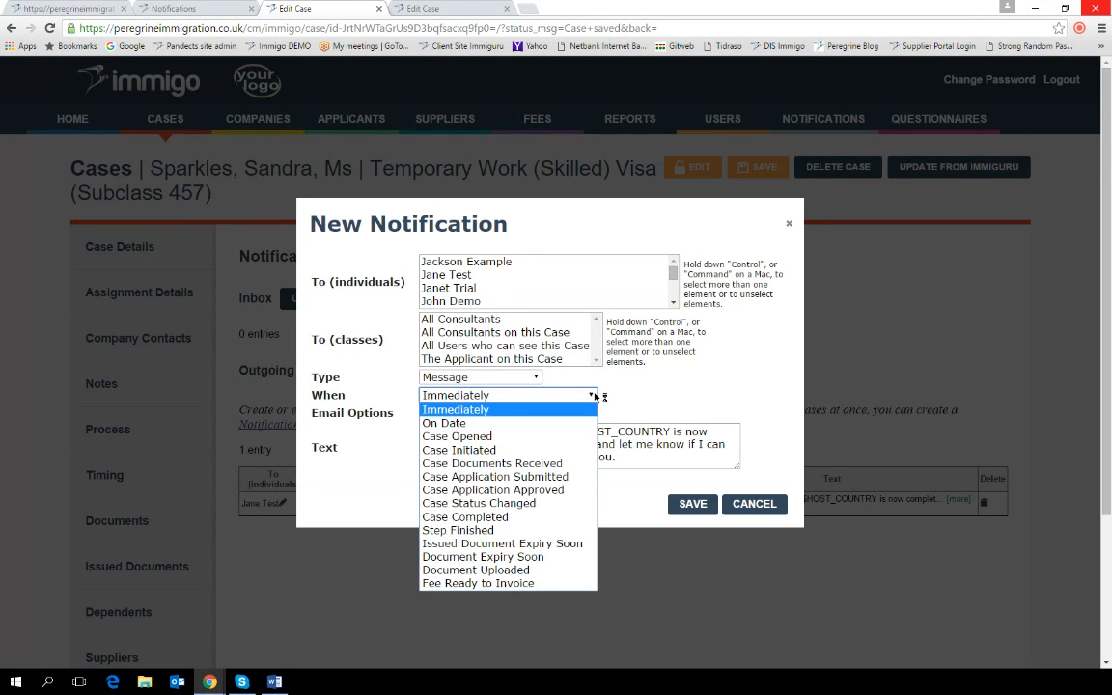
{"action": "left_click", "coordinate": [576, 544]}
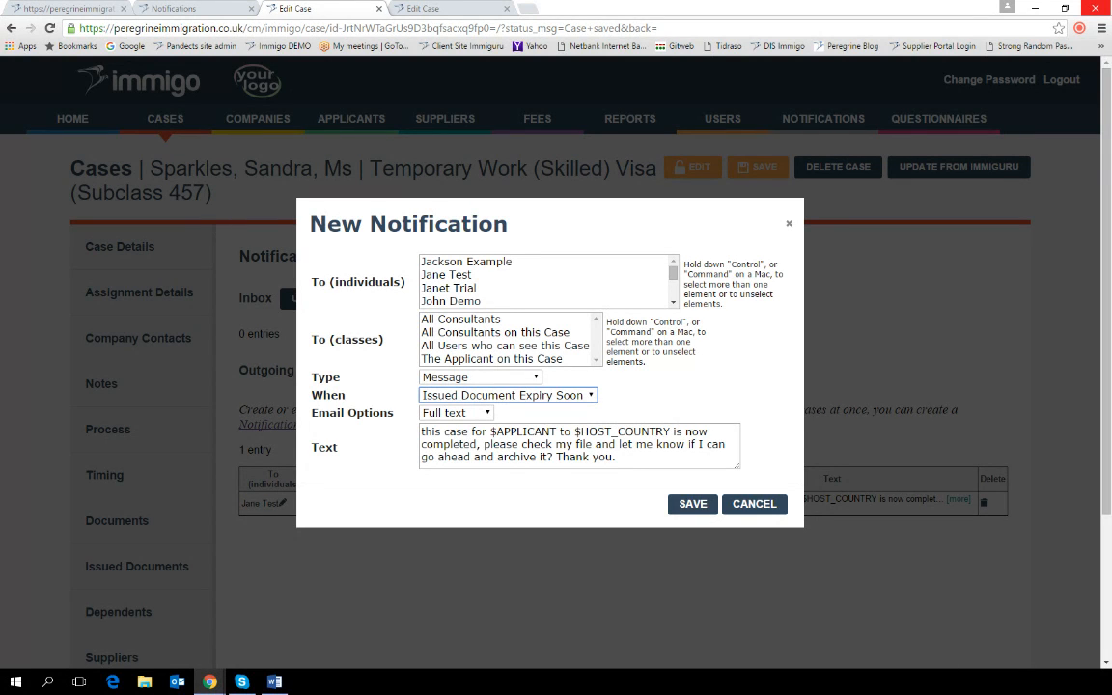
{"action": "key", "text": "alt+Tab"}
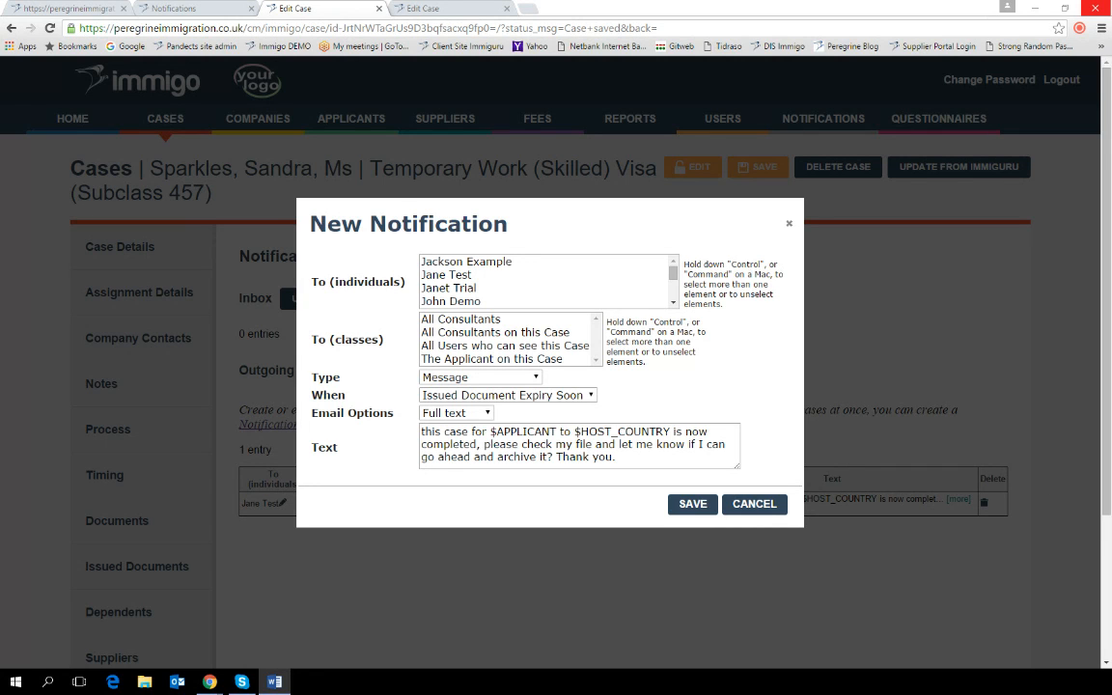
Step: Set the notification's timing to Fee Ready to Invoice
{"action": "left_click", "coordinate": [591, 396]}
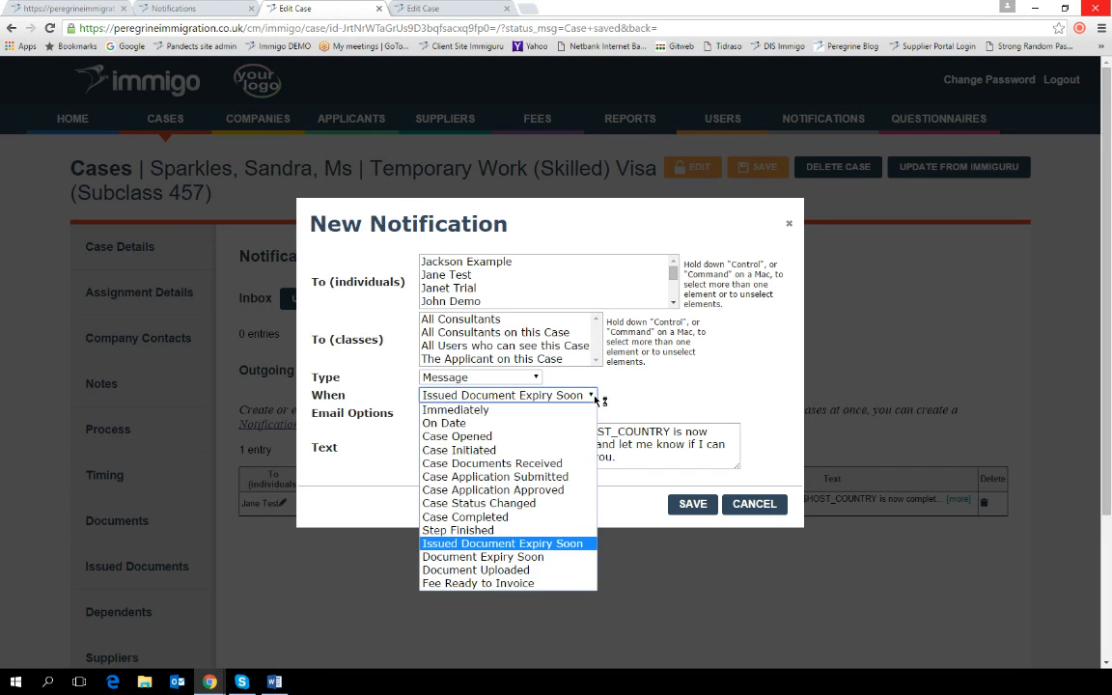
{"action": "left_click", "coordinate": [519, 584]}
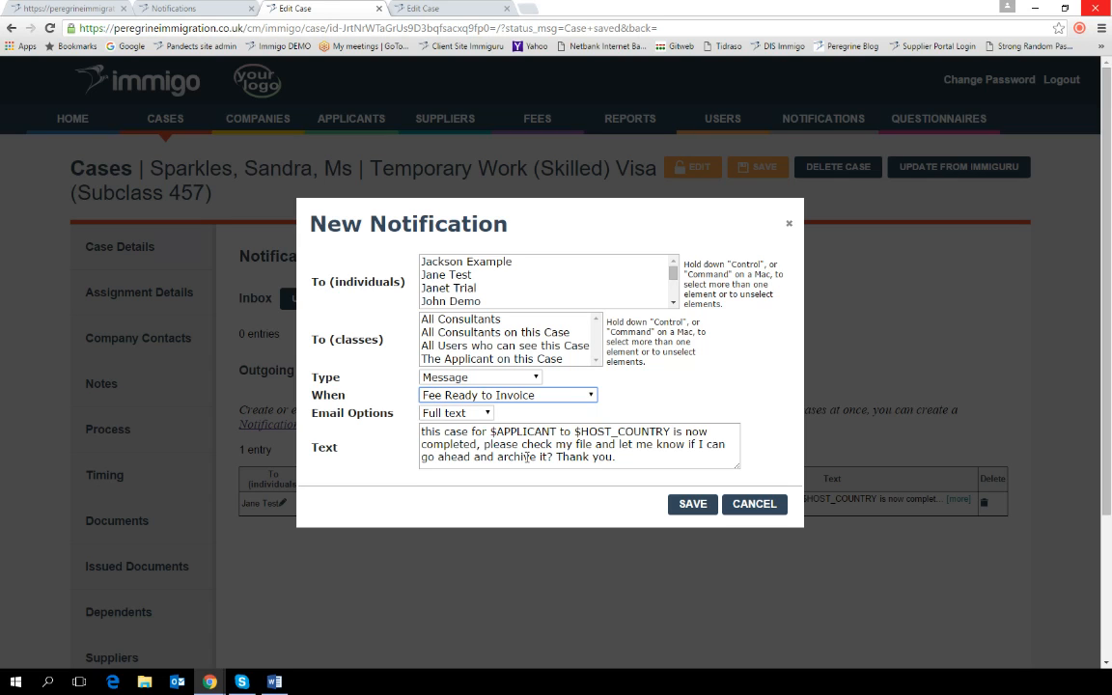
{"action": "key", "text": "alt+Tab"}
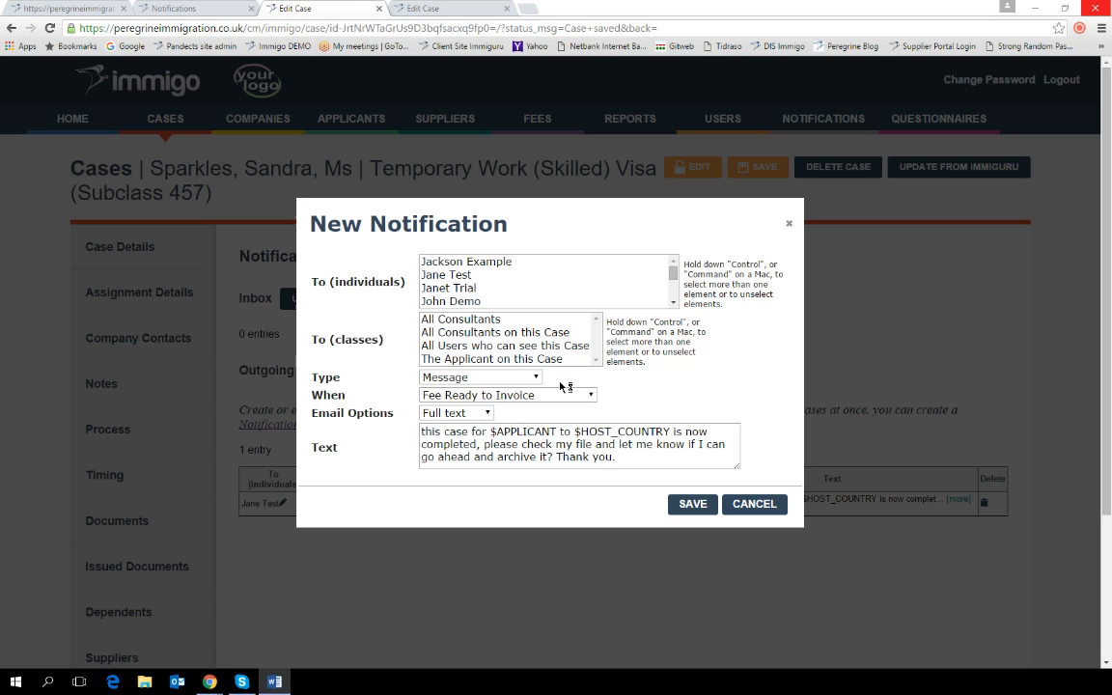
Step: Make the new notification a Task timed for Step Can Start, and clear its text
{"action": "left_click", "coordinate": [531, 377]}
{"action": "left_click", "coordinate": [507, 406]}
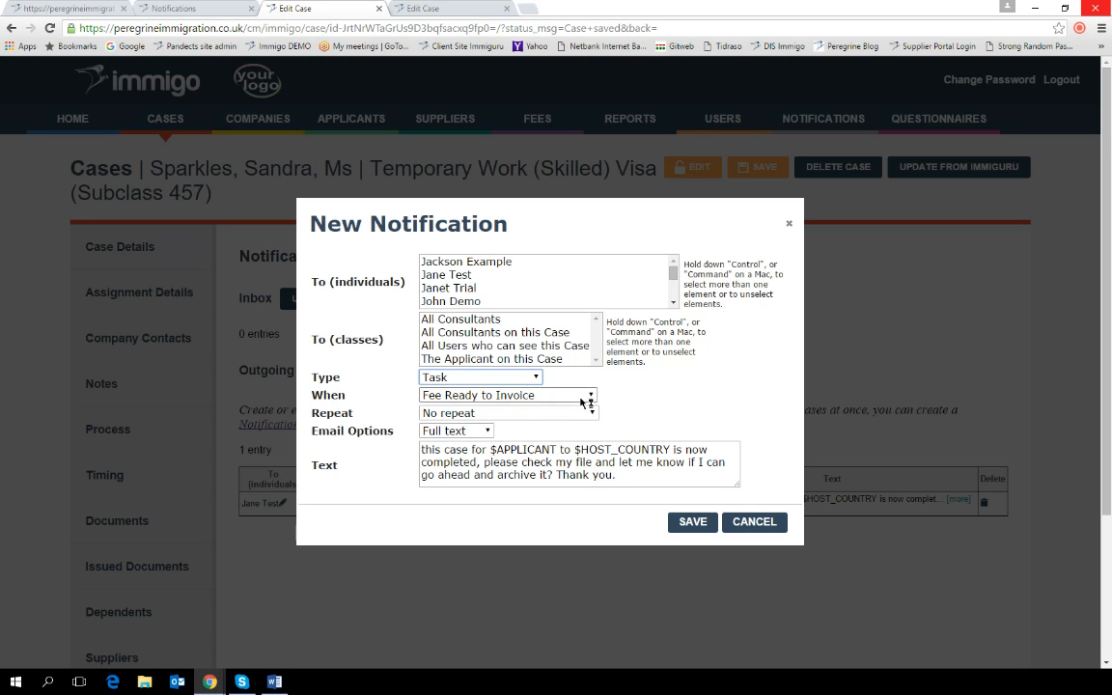
{"action": "left_click", "coordinate": [593, 397]}
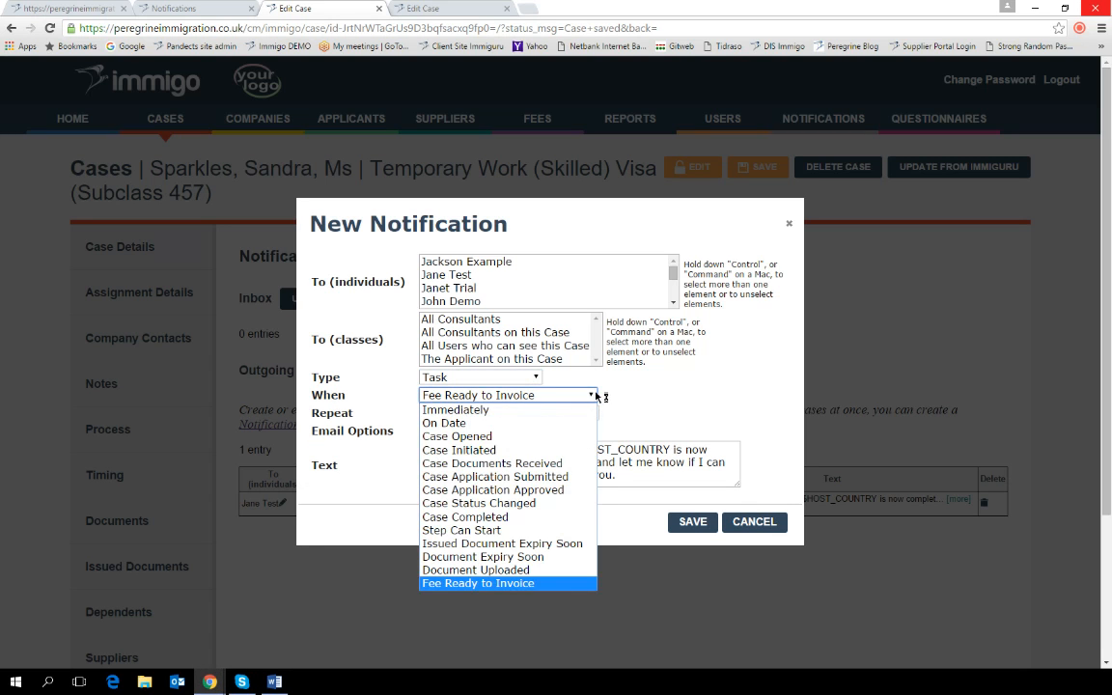
{"action": "left_click", "coordinate": [547, 531]}
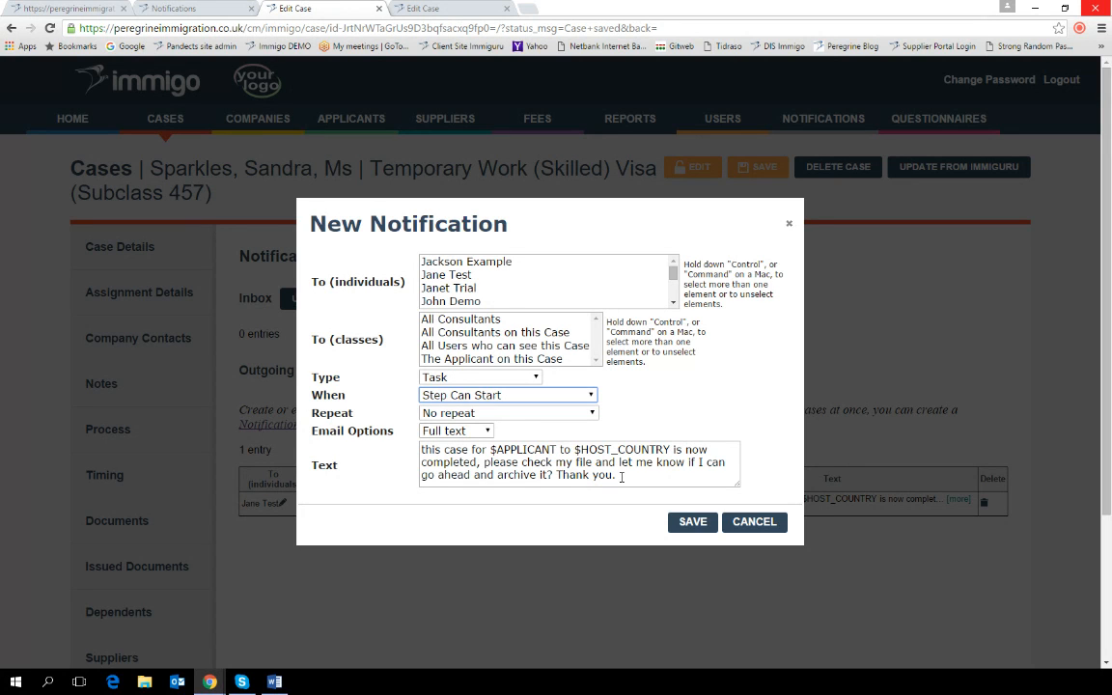
{"action": "left_click_drag", "start_coordinate": [618, 476], "coordinate": [377, 448]}
{"action": "key", "text": "BackSpace"}
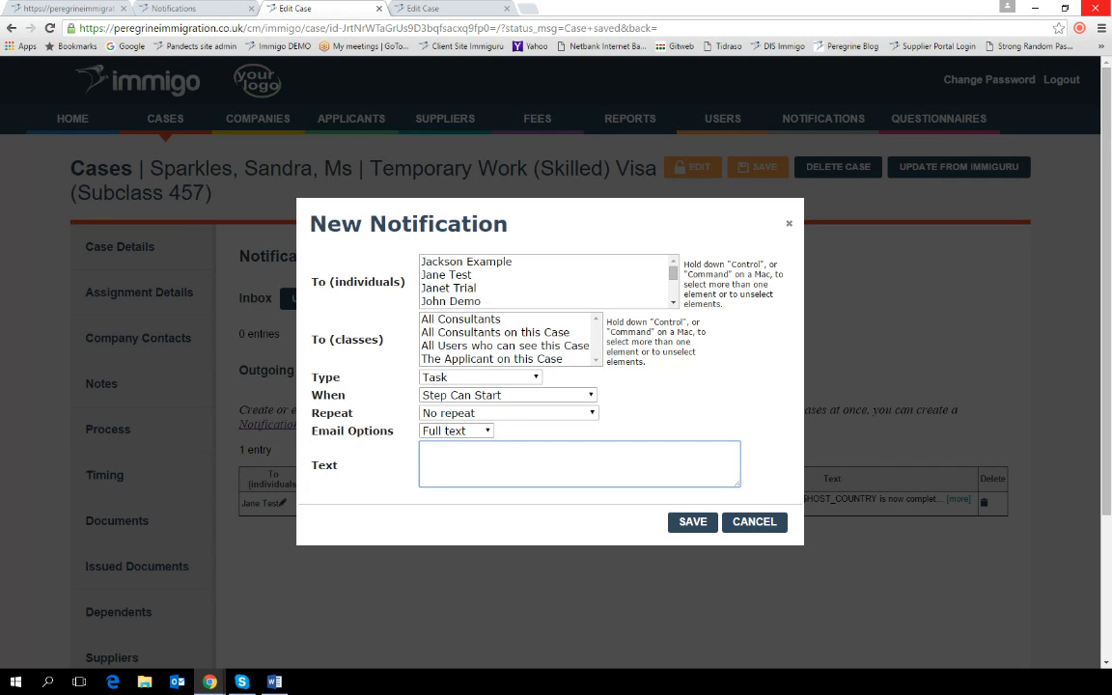
Step: Review the notification's repeat and timing options, and close the form without saving
{"action": "left_click", "coordinate": [593, 413]}
{"action": "left_click", "coordinate": [595, 413]}
{"action": "left_click", "coordinate": [593, 395]}
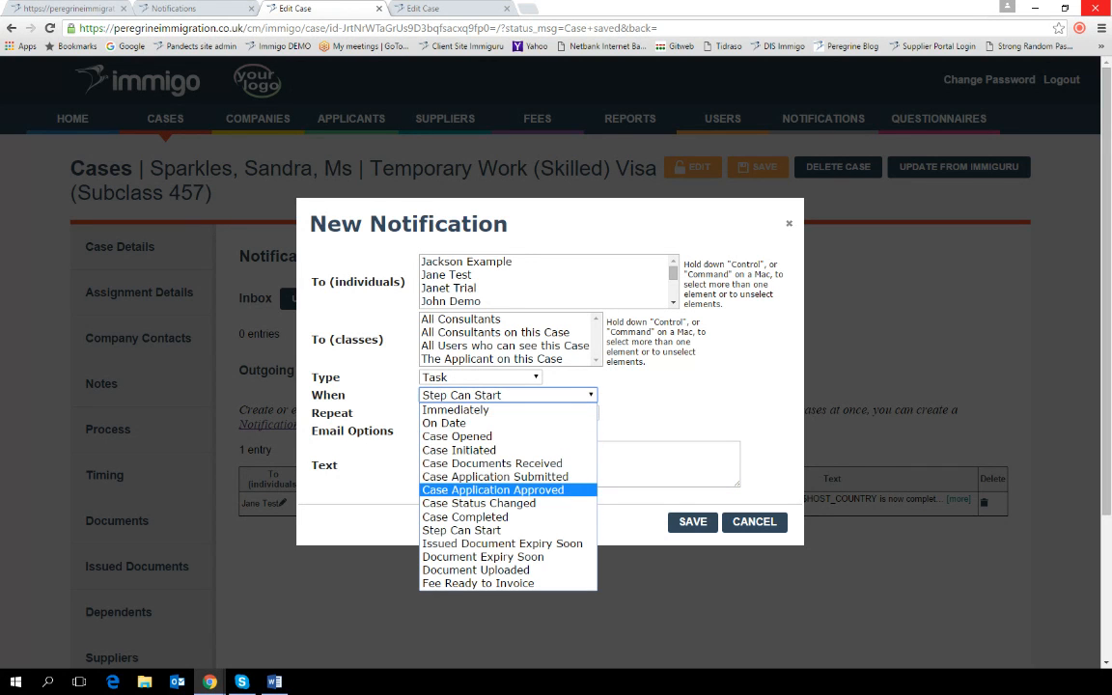
{"action": "key", "text": "alt+Tab"}
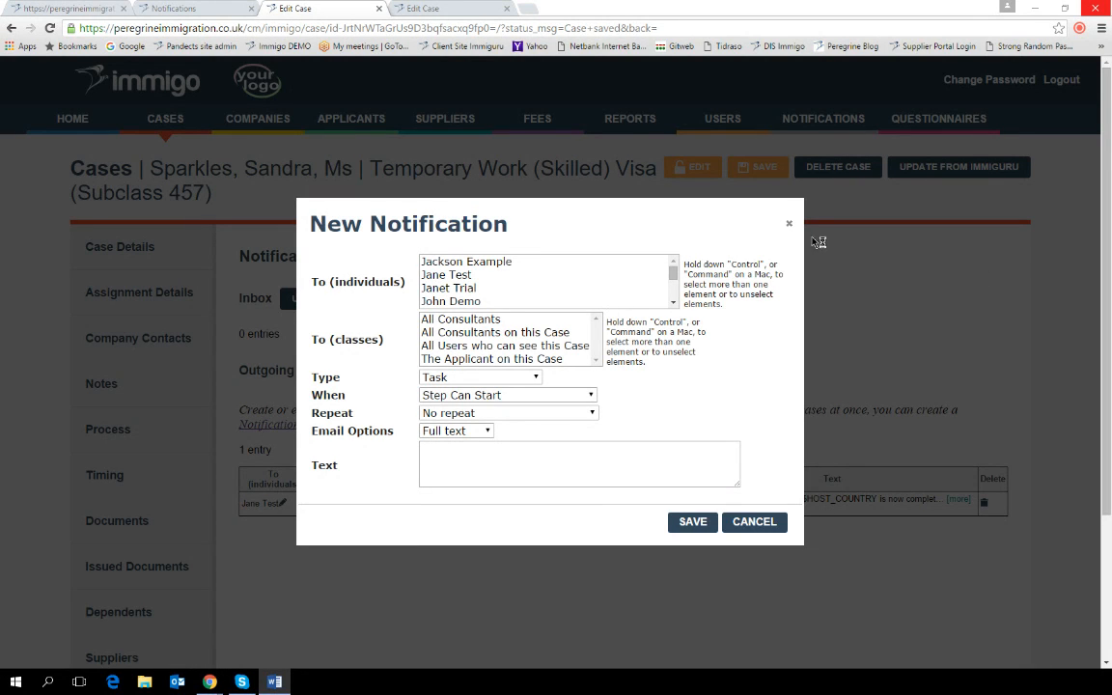
{"action": "left_click", "coordinate": [789, 225]}
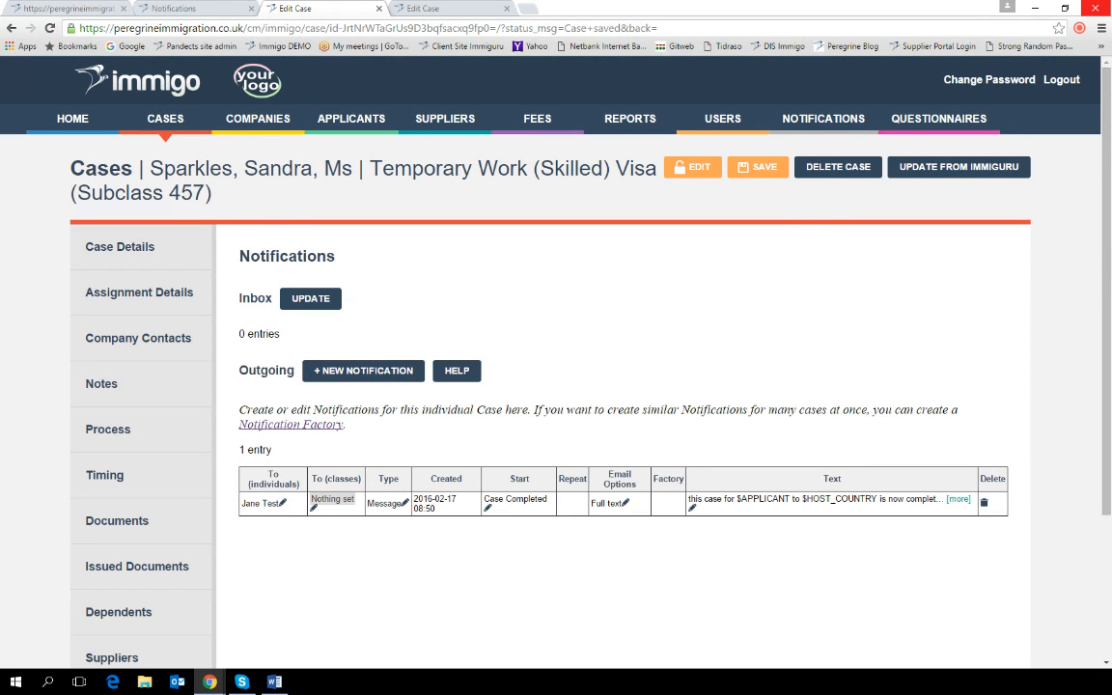
Step: Go from the notifications inbox to the notification factories and start a new factory of the Case Notifications type
{"action": "left_click", "coordinate": [190, 12]}
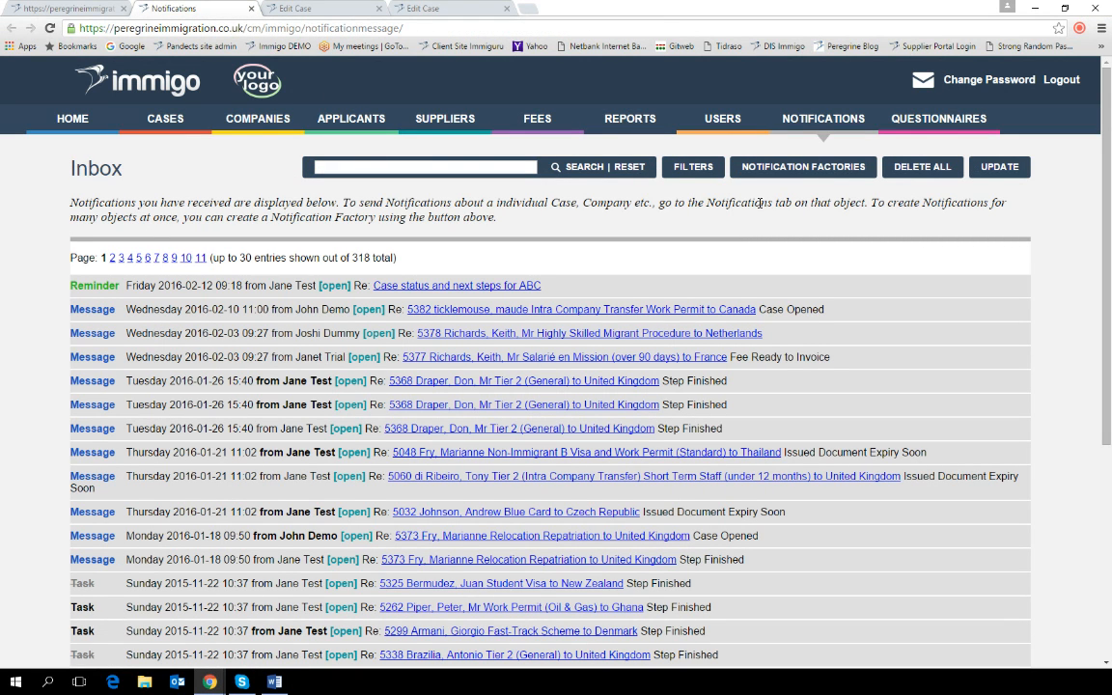
{"action": "key", "text": "alt+Tab"}
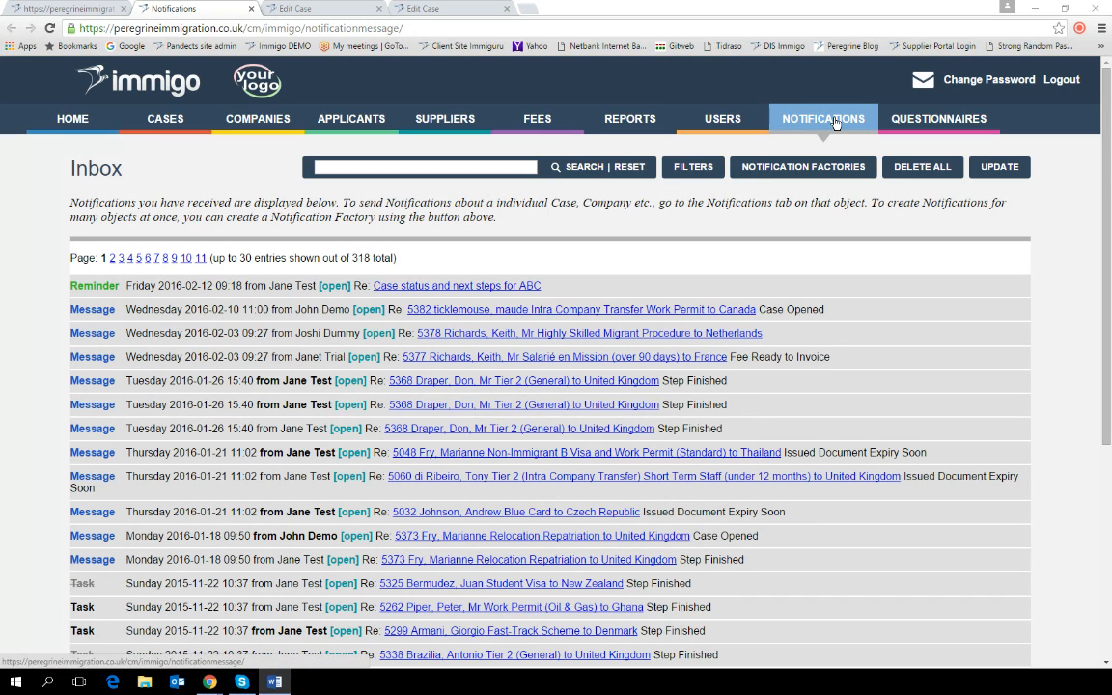
{"action": "left_click", "coordinate": [801, 170]}
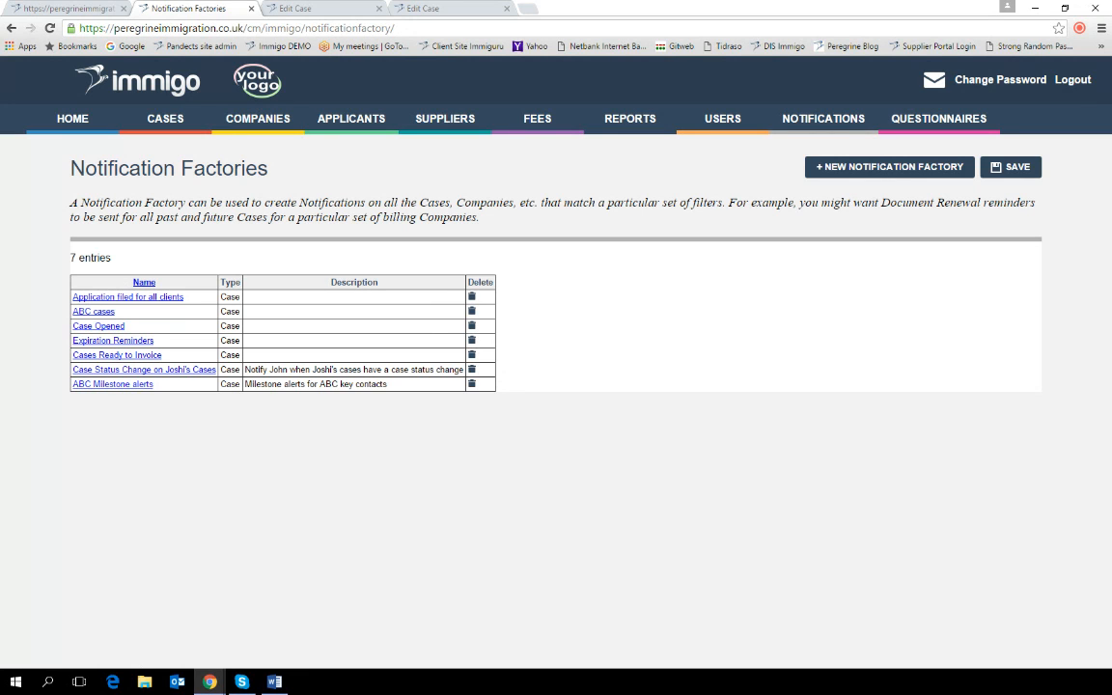
{"action": "key", "text": "alt+Tab"}
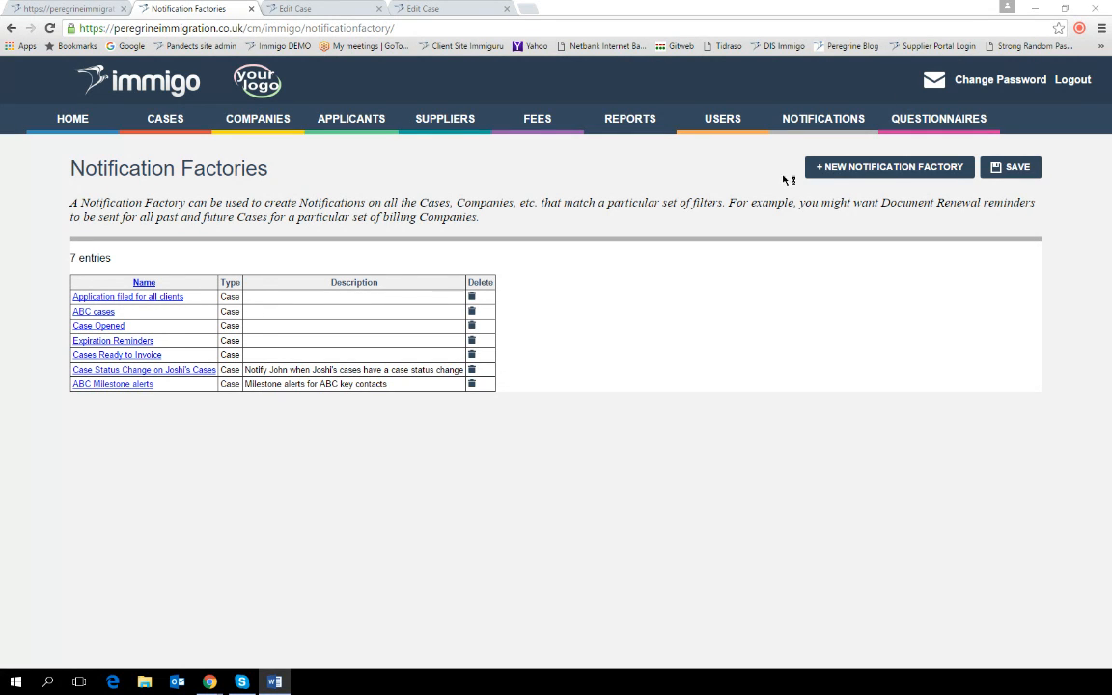
{"action": "left_click", "coordinate": [818, 172]}
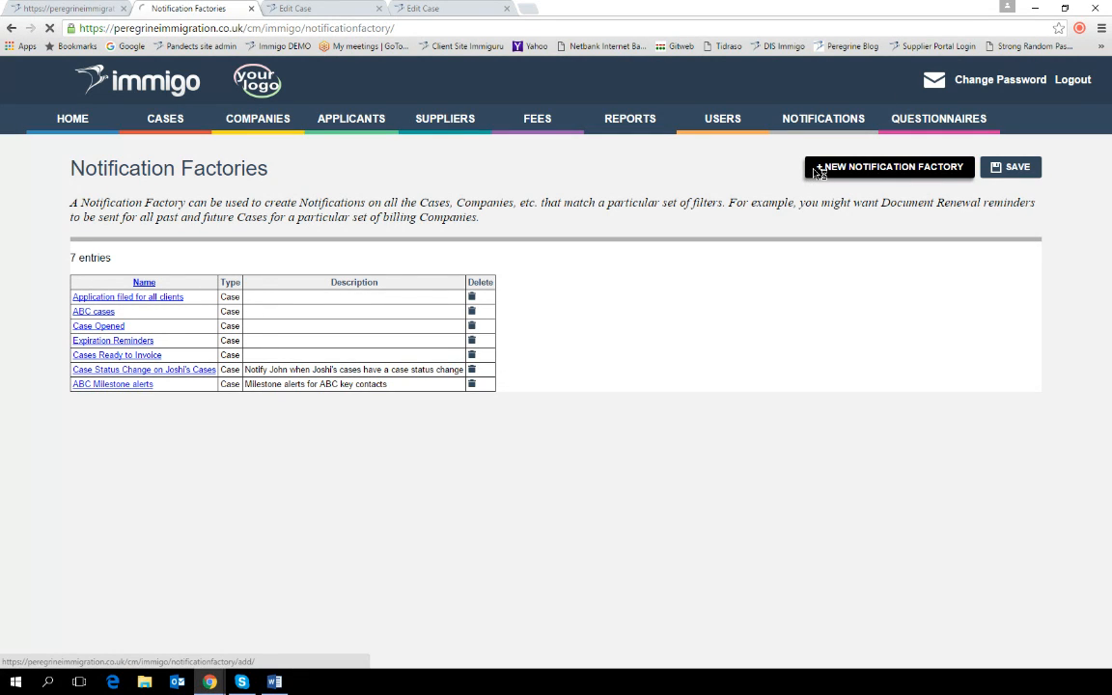
{"action": "left_click", "coordinate": [818, 172]}
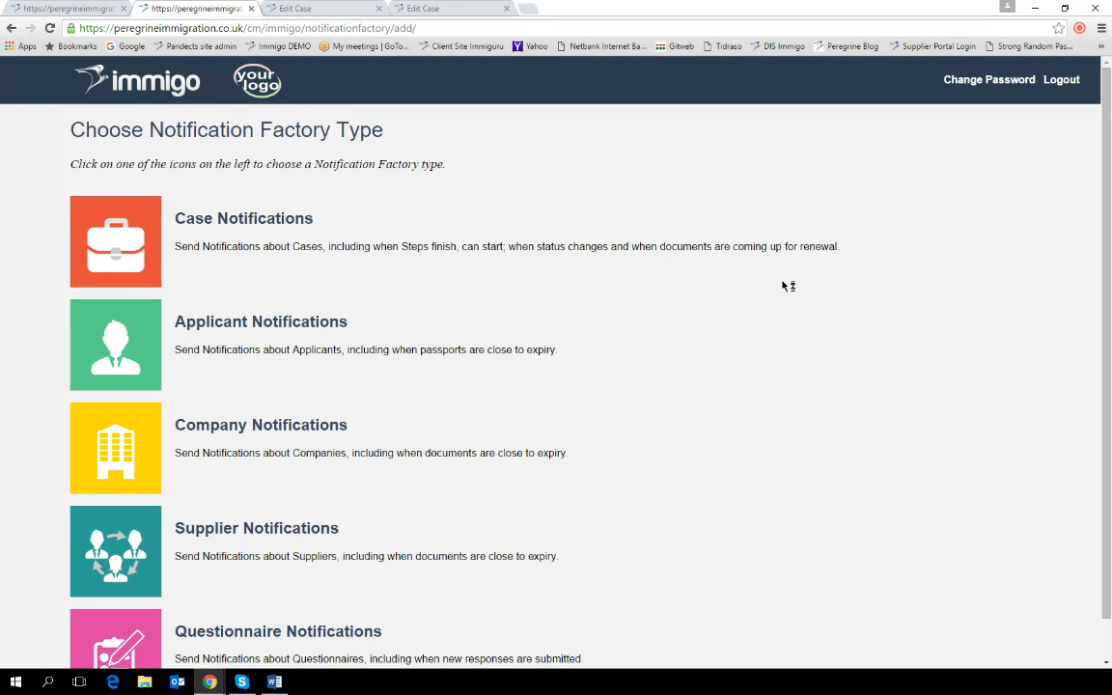
{"action": "left_click", "coordinate": [125, 245]}
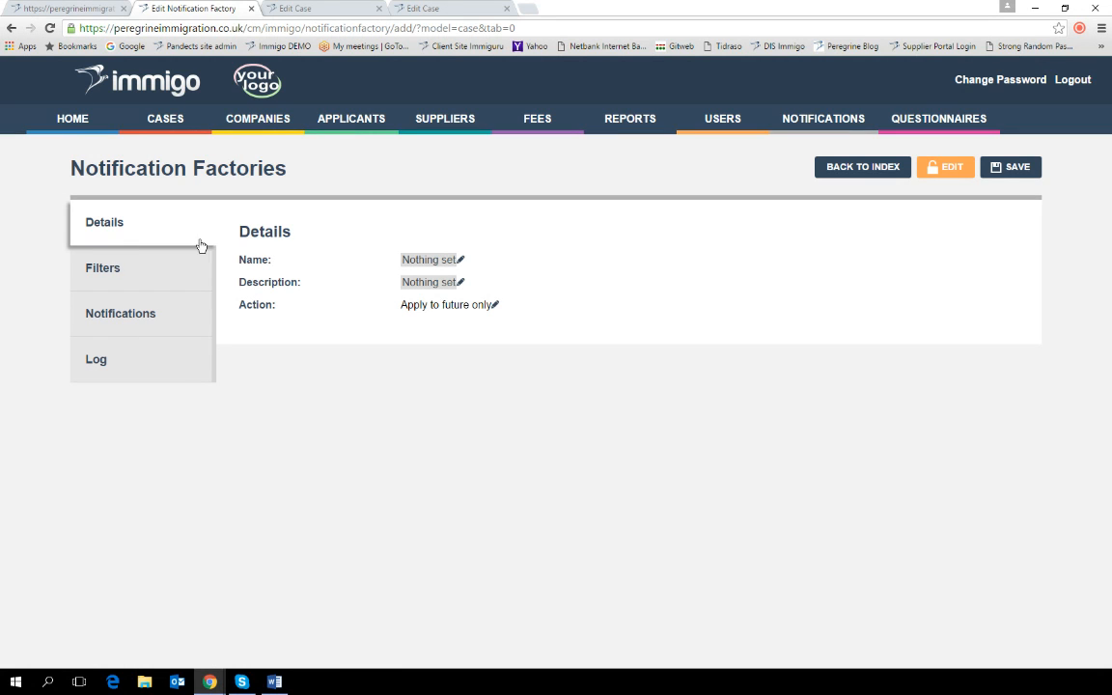
Step: Name the new notification factory "ABC cases"
{"action": "left_click", "coordinate": [423, 259]}
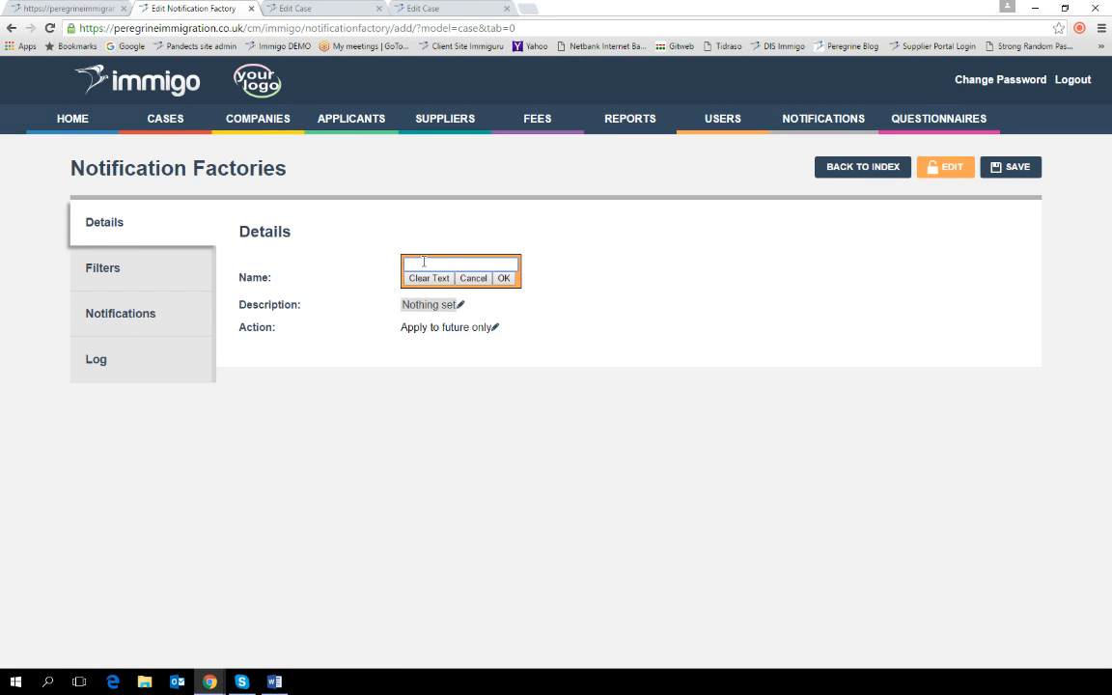
{"action": "type", "text": "ABC cases"}
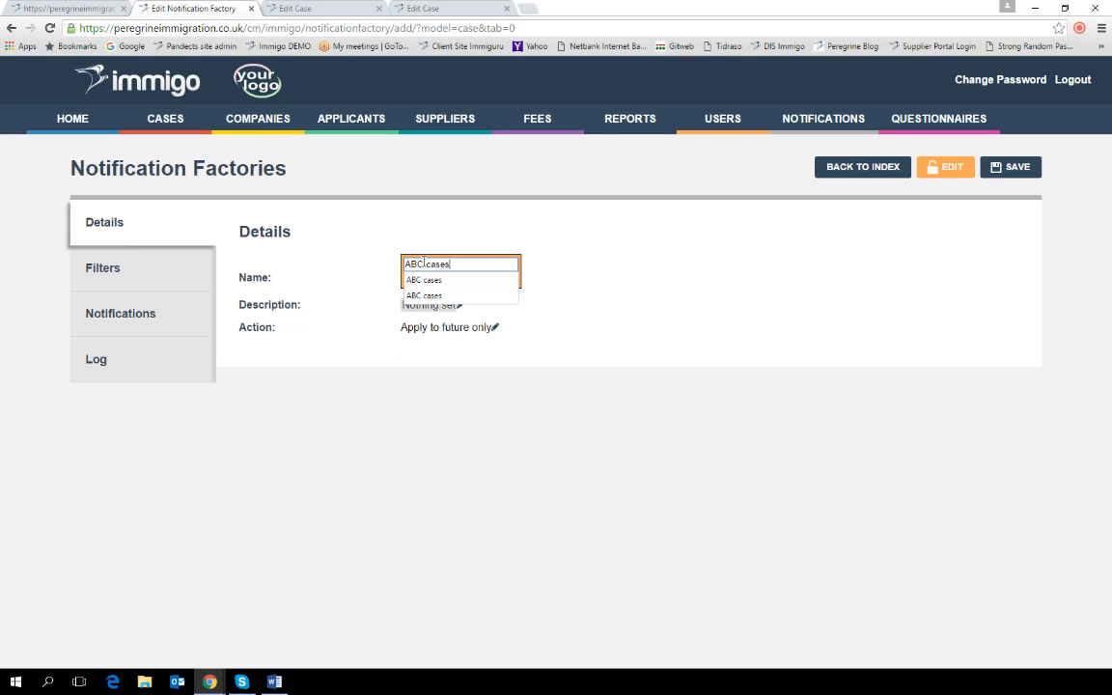
{"action": "left_click", "coordinate": [436, 284]}
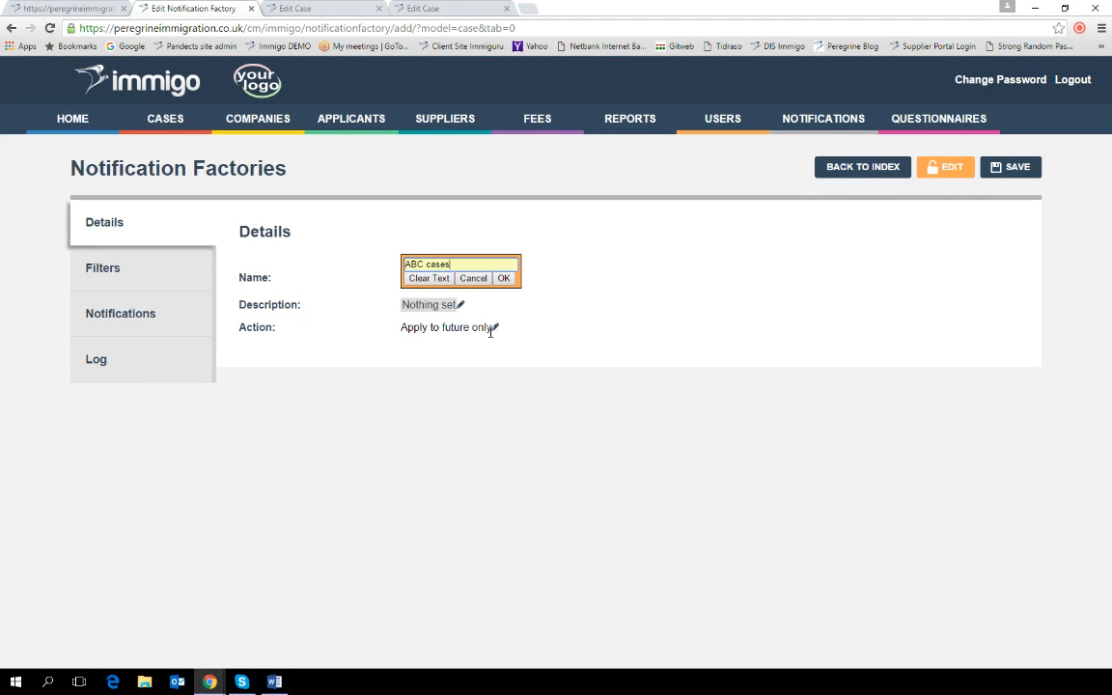
Step: Set the factory's action to "Apply to existing and future" and save the notification factory
{"action": "left_click", "coordinate": [494, 330]}
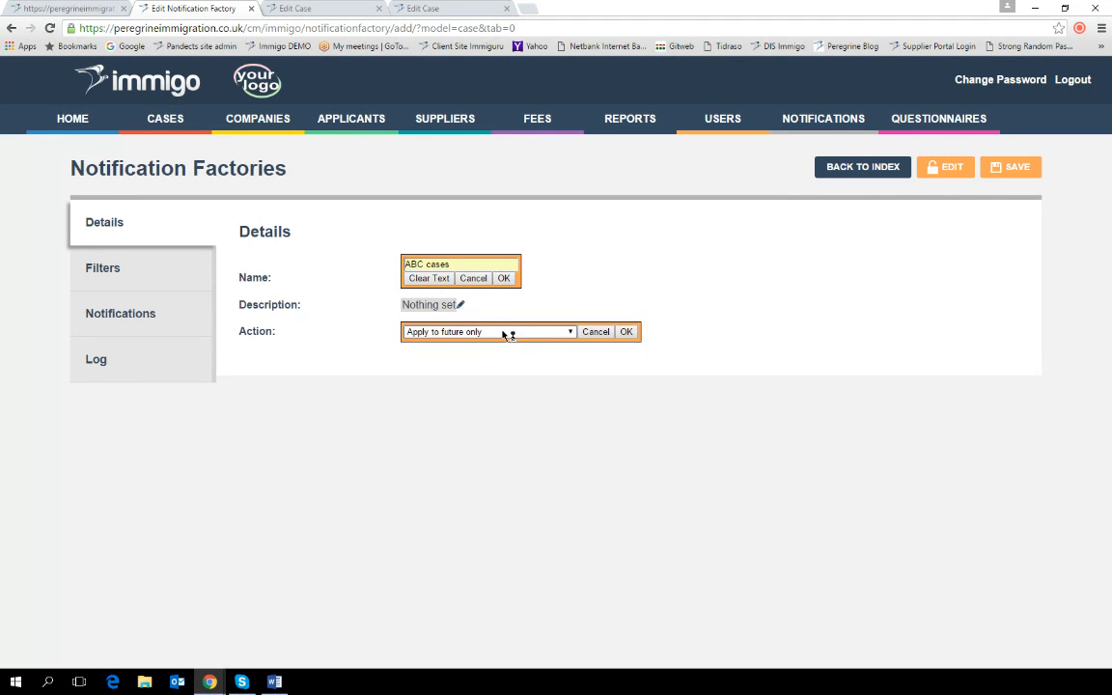
{"action": "left_click", "coordinate": [569, 332]}
{"action": "left_click", "coordinate": [565, 355]}
{"action": "left_click", "coordinate": [569, 331]}
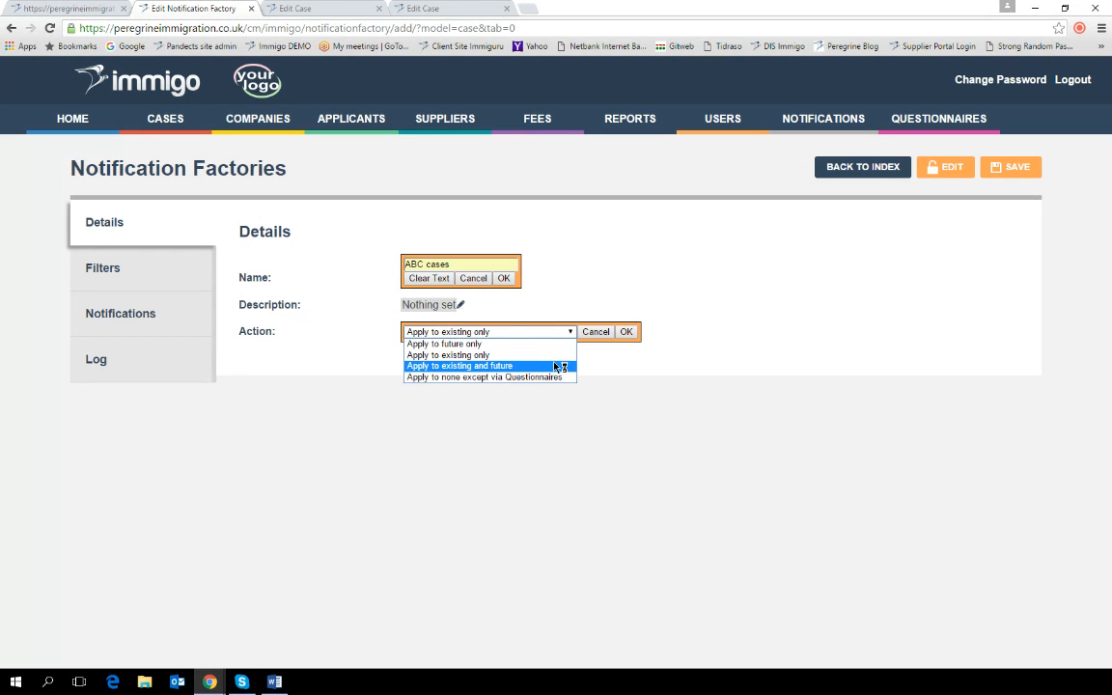
{"action": "left_click", "coordinate": [558, 367]}
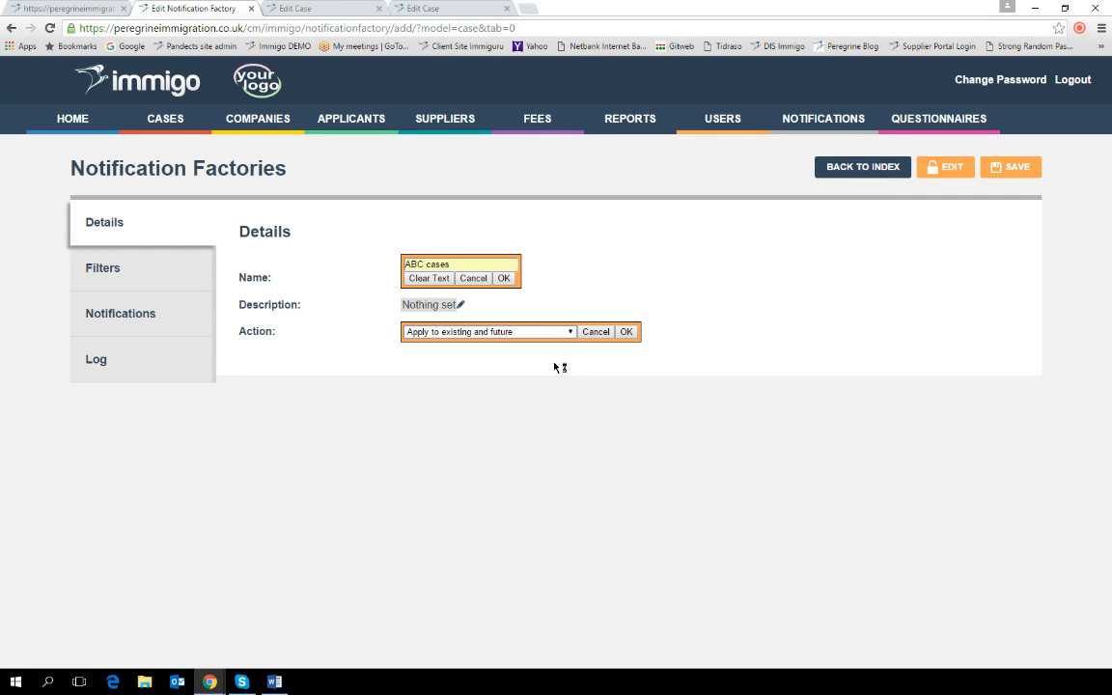
{"action": "left_click", "coordinate": [572, 332]}
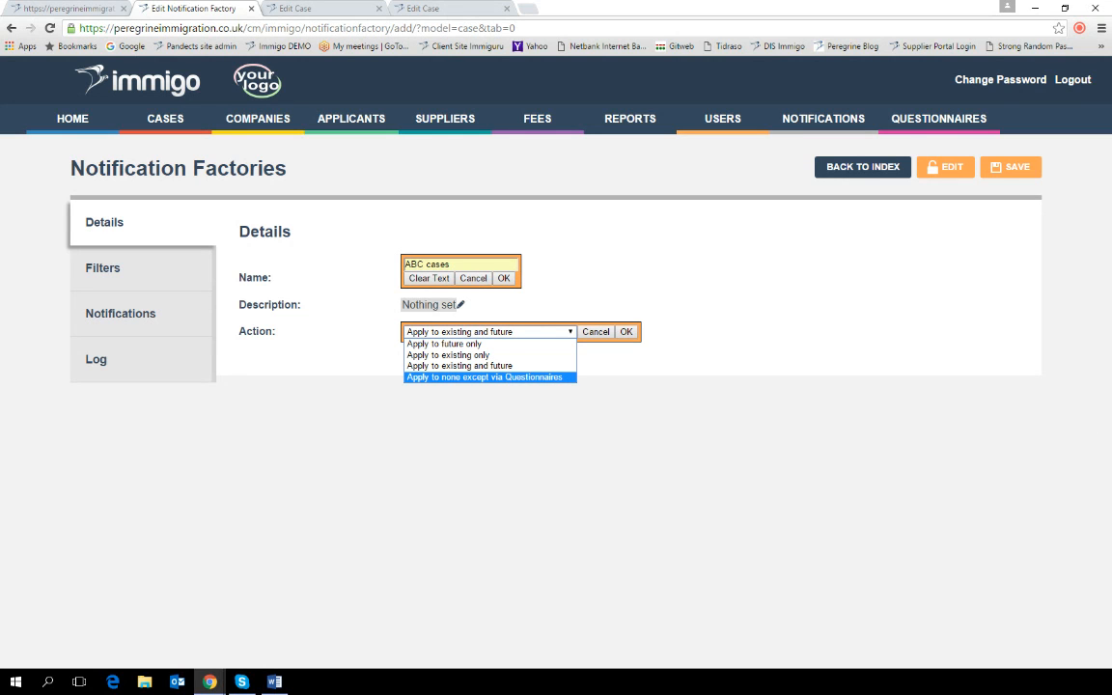
{"action": "left_click", "coordinate": [1022, 168]}
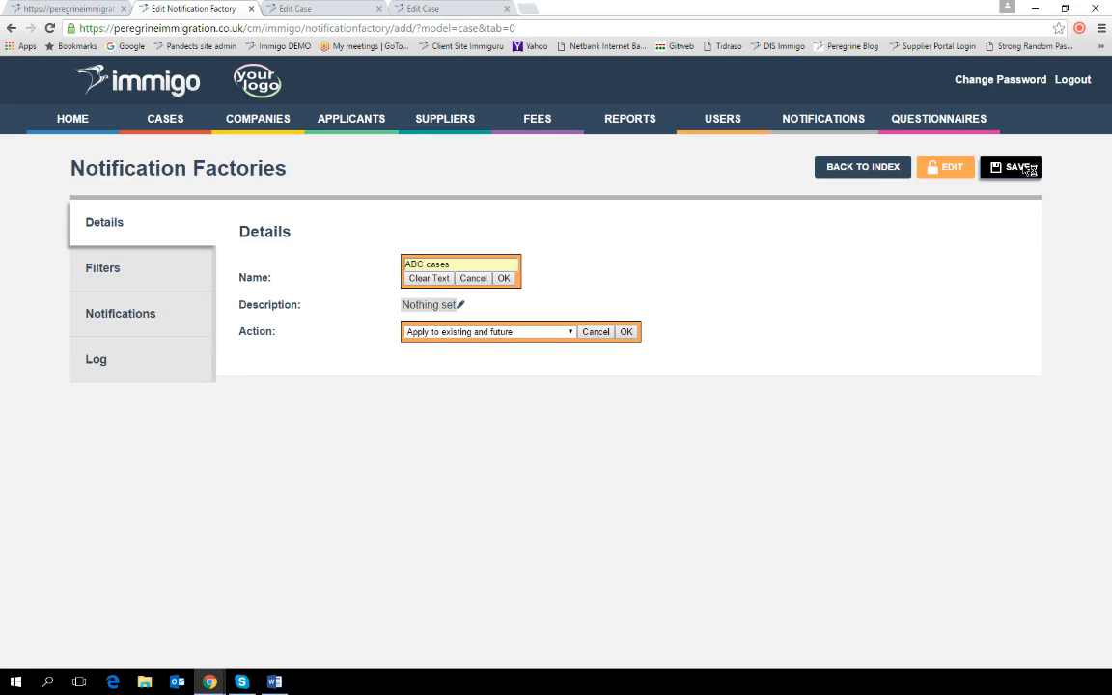
{"action": "left_click", "coordinate": [1021, 168]}
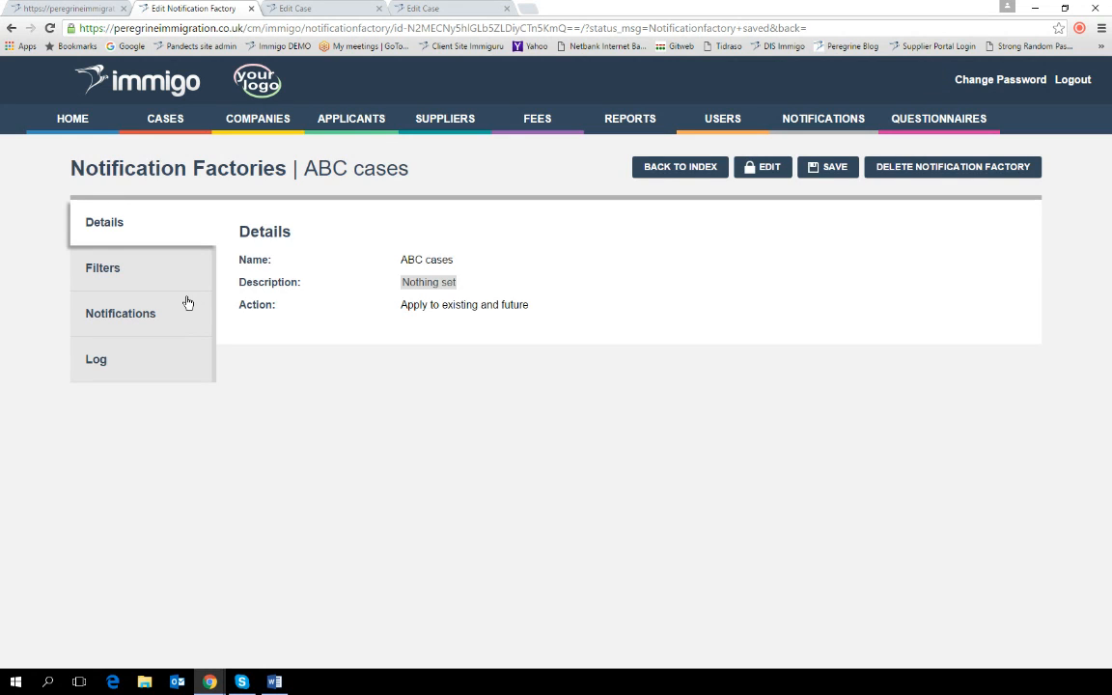
Step: Examine the factory's company filters for the sending, host and billing companies
{"action": "left_click", "coordinate": [98, 271]}
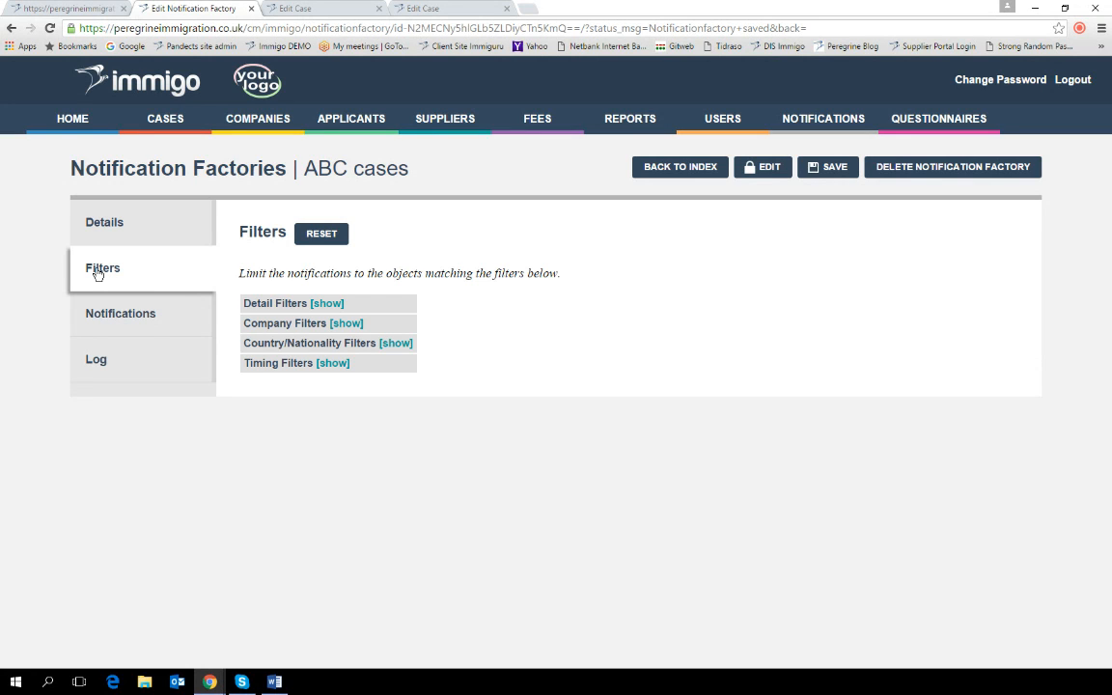
{"action": "left_click", "coordinate": [344, 324]}
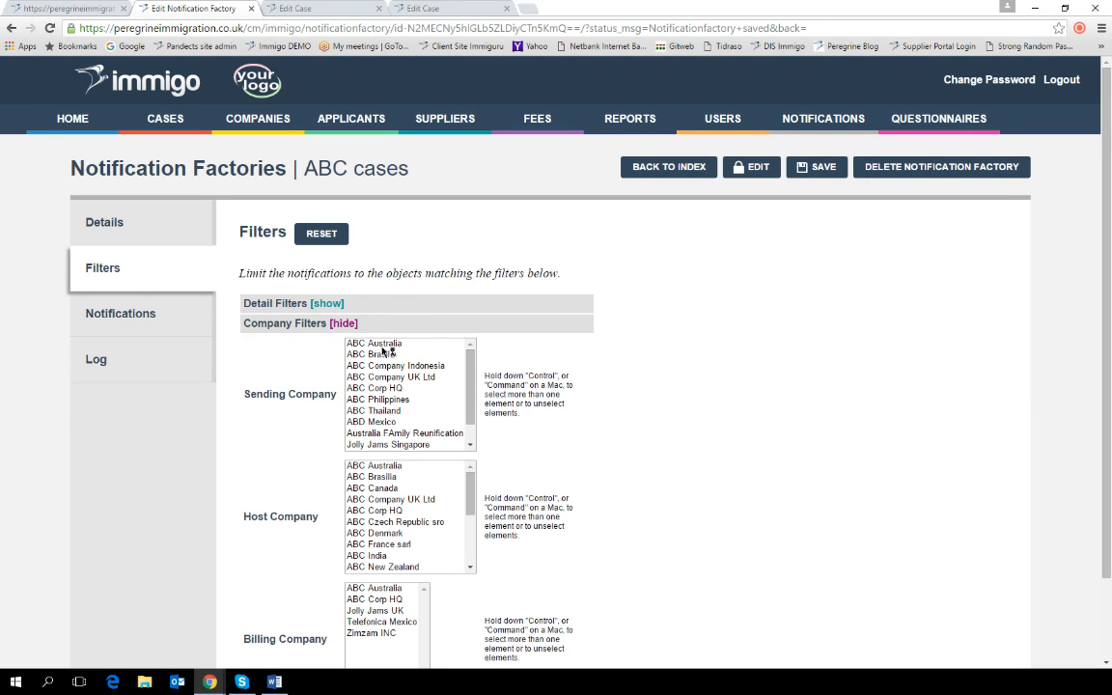
{"action": "scroll", "coordinate": [381, 352], "scroll_direction": "down", "scroll_amount": 3}
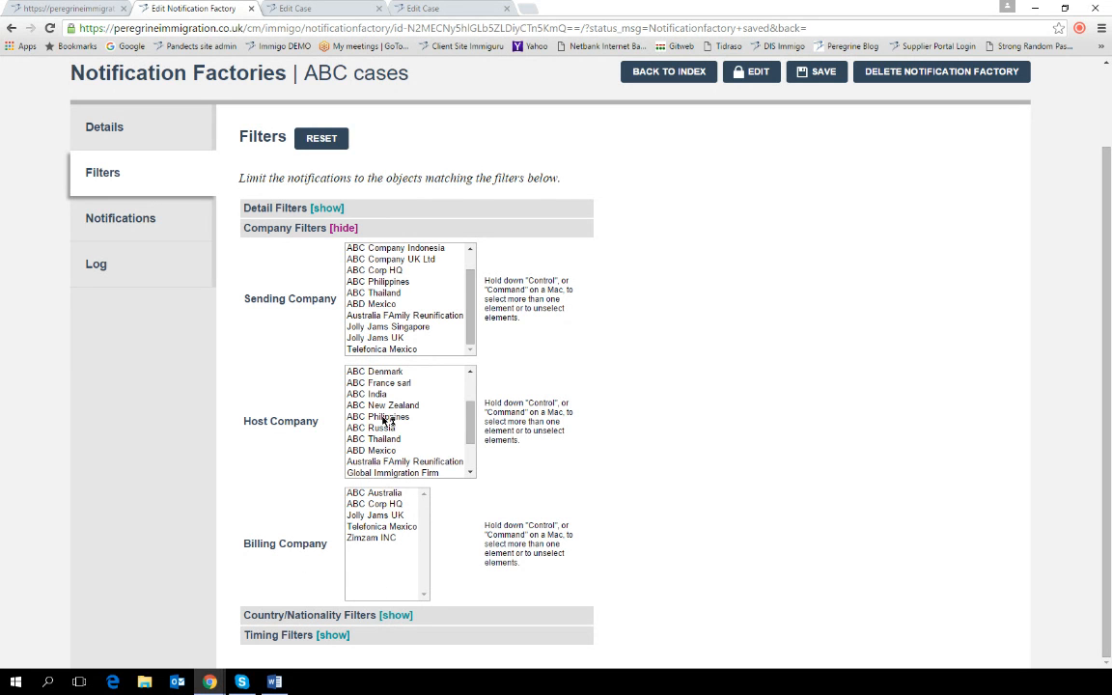
{"action": "scroll", "coordinate": [384, 420], "scroll_direction": "up", "scroll_amount": 3}
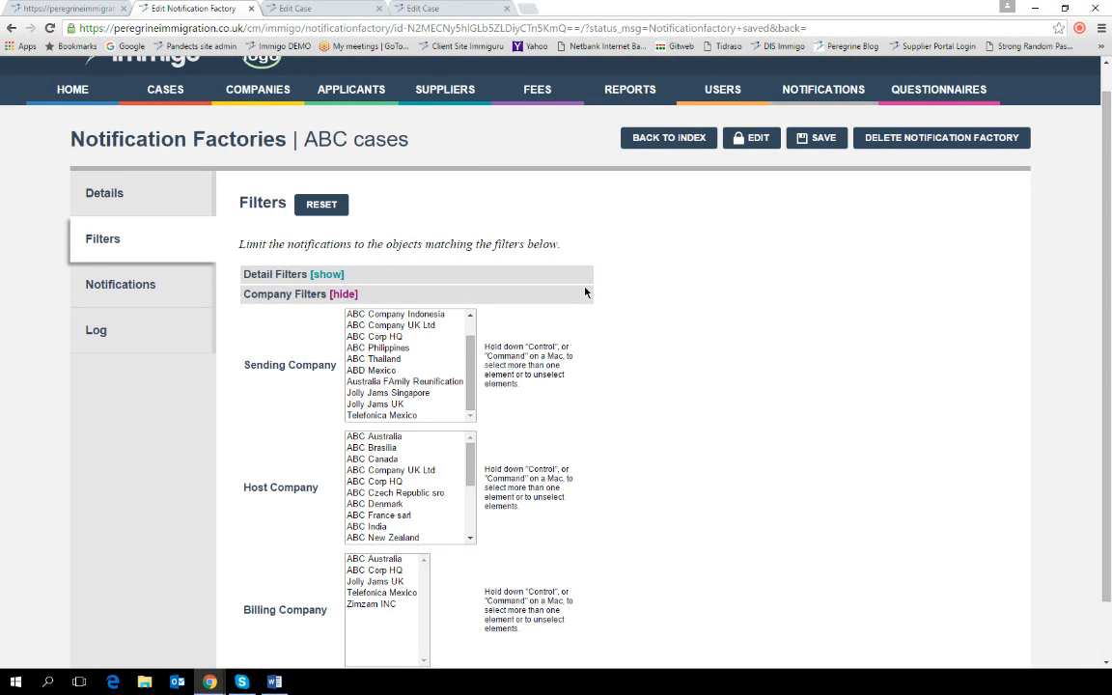
Step: View the new notification form in the ABC cases factory and close it without saving
{"action": "left_click", "coordinate": [144, 290]}
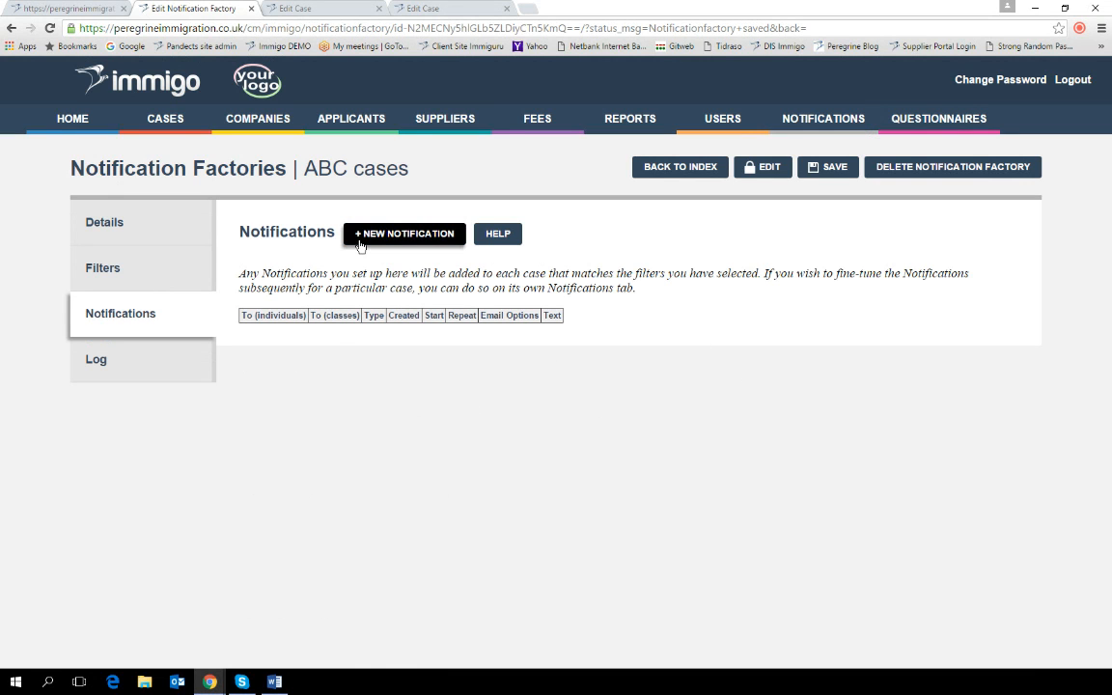
{"action": "left_click", "coordinate": [359, 245]}
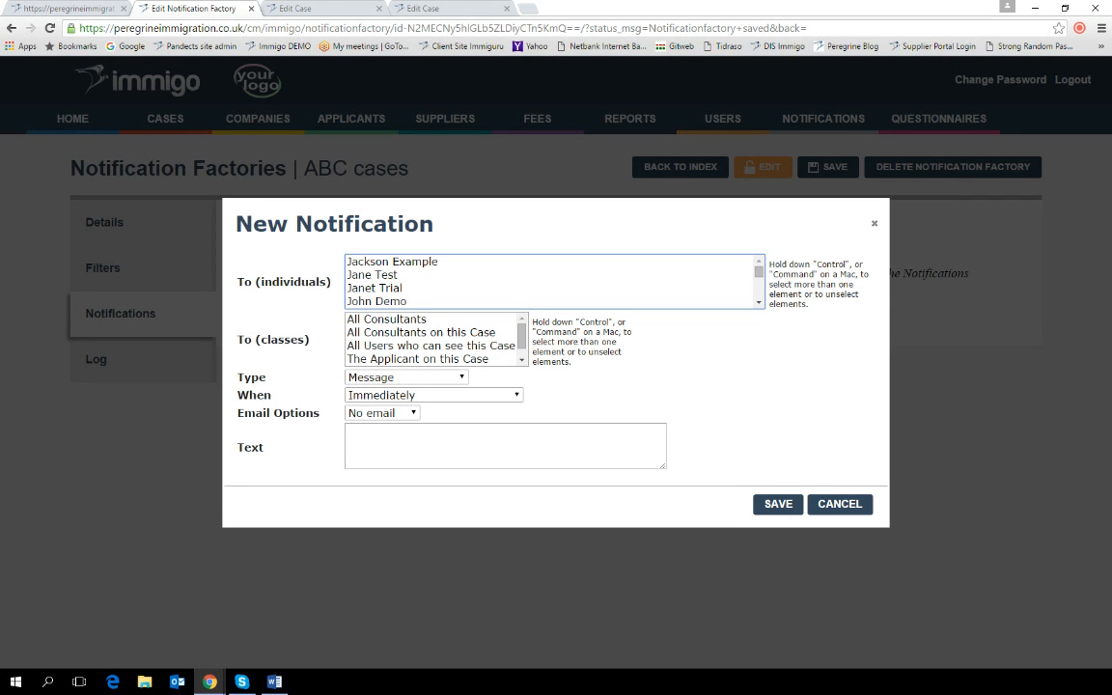
{"action": "key", "text": "alt+Tab"}
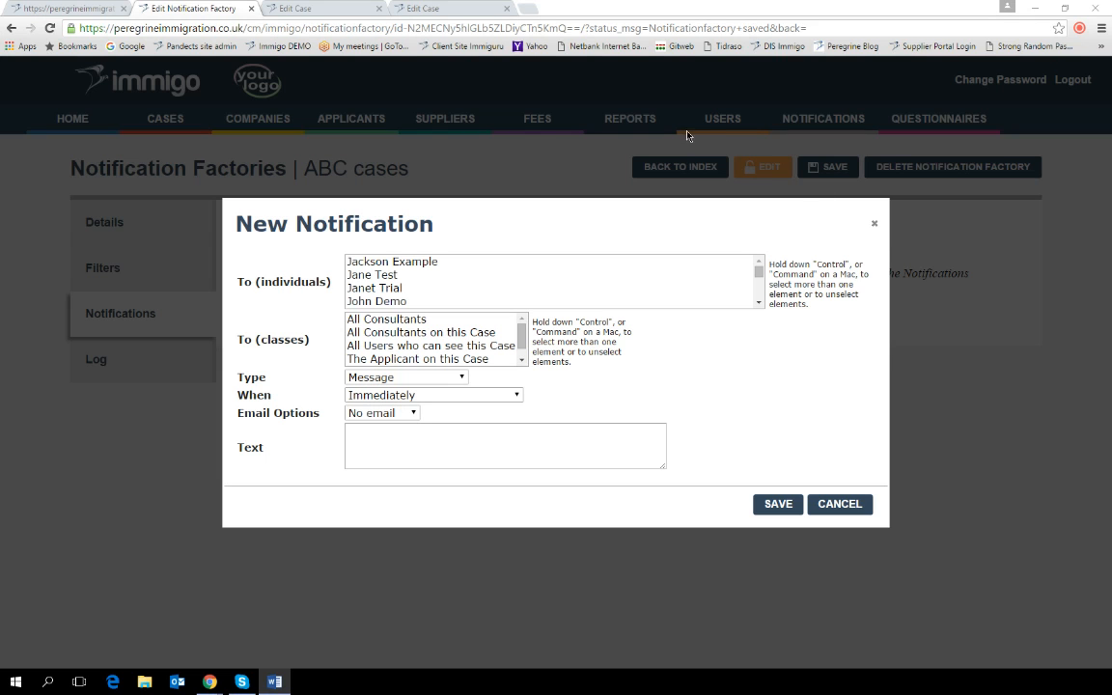
{"action": "left_click", "coordinate": [875, 226]}
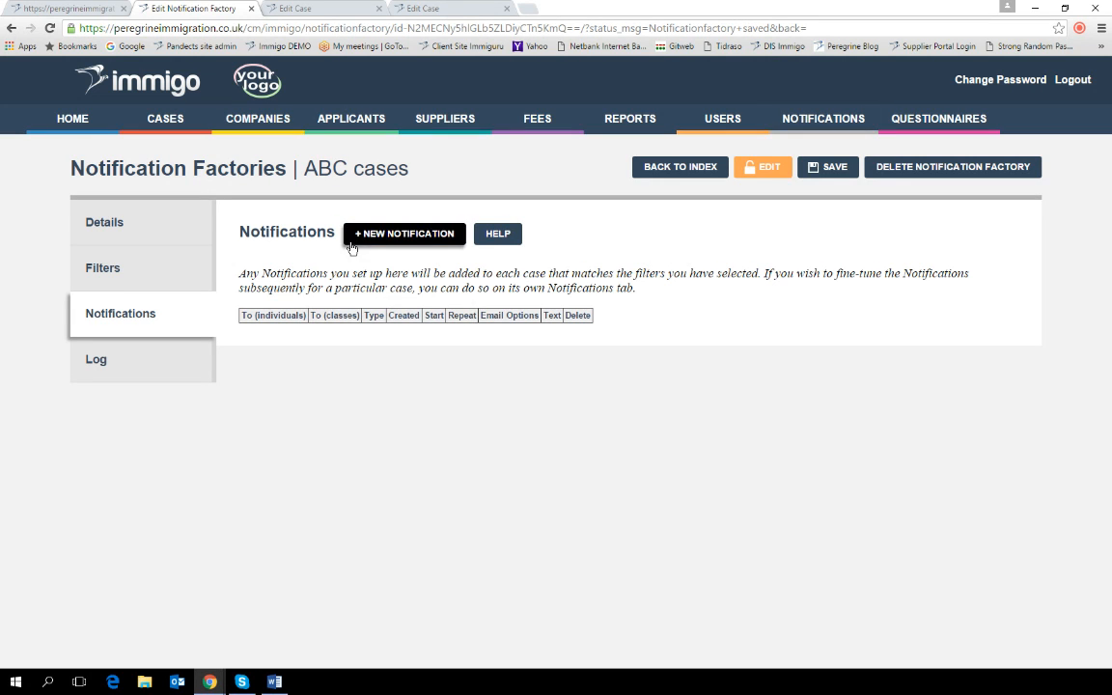
Step: Return to the notifications inbox and open the task about the Fast-Track Scheme to Denmark case
{"action": "left_click", "coordinate": [828, 122]}
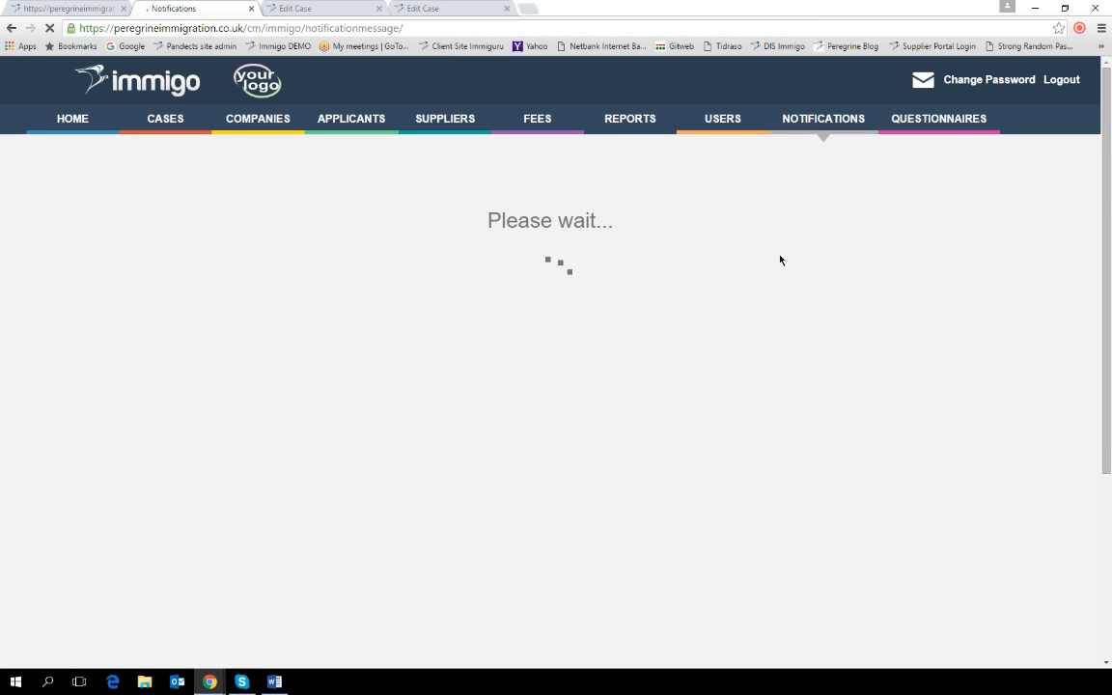
{"action": "scroll", "coordinate": [320, 377], "scroll_direction": "down", "scroll_amount": 3}
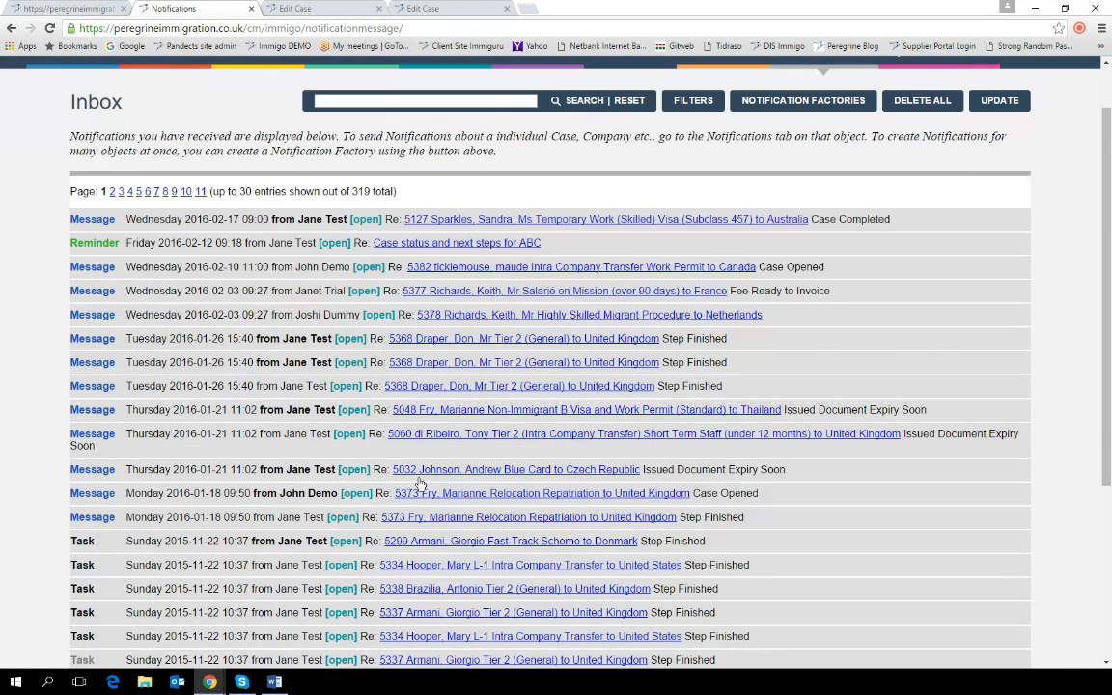
{"action": "left_click", "coordinate": [344, 475]}
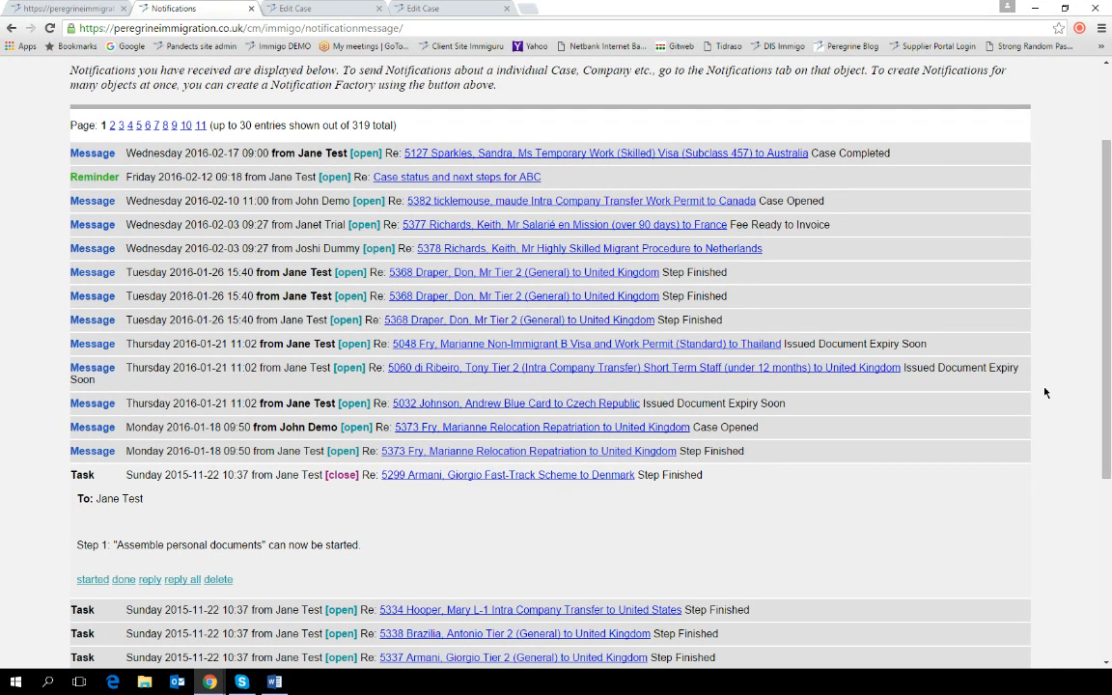
{"action": "left_click", "coordinate": [1079, 28]}
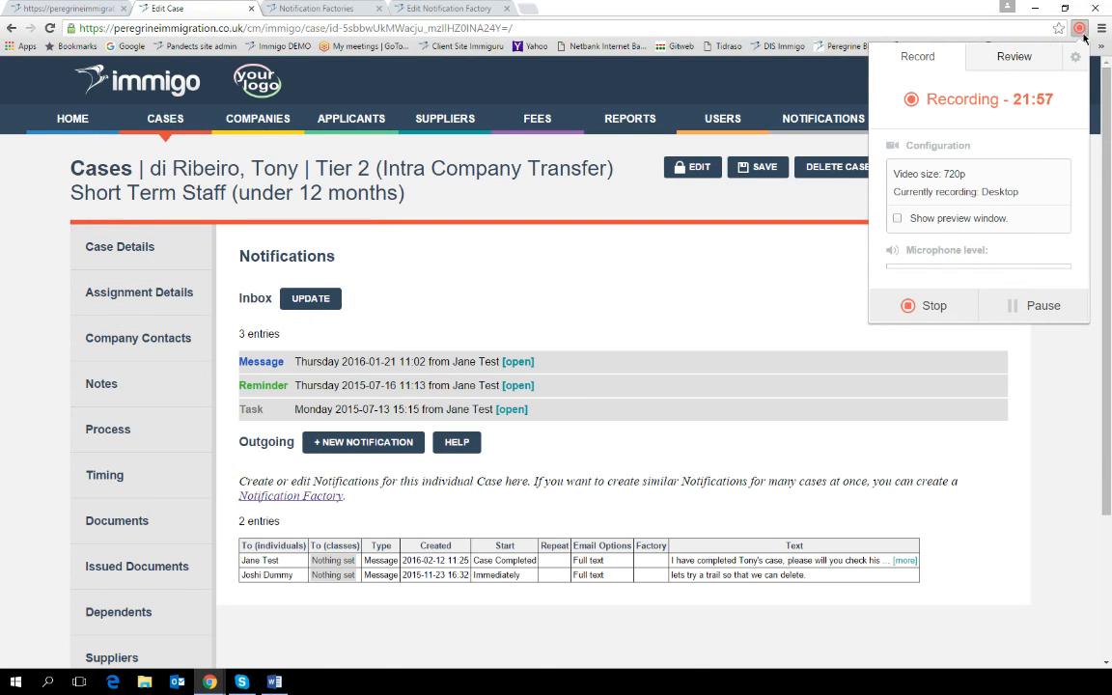
{"action": "left_click", "coordinate": [1082, 33]}
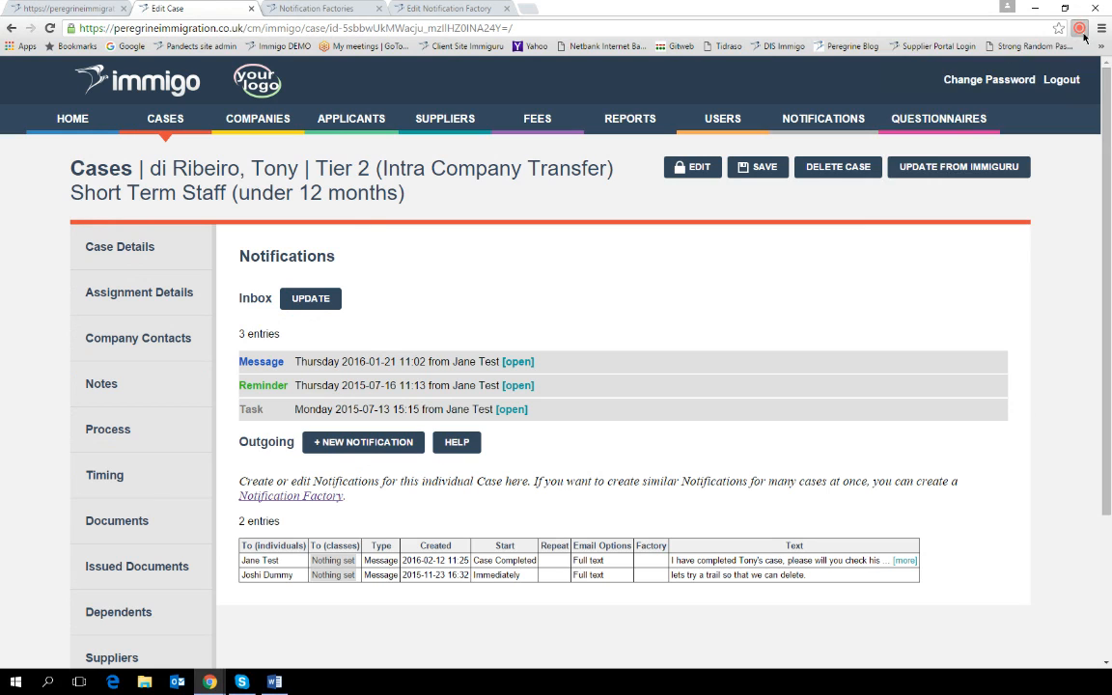
{"action": "left_click", "coordinate": [1083, 34]}
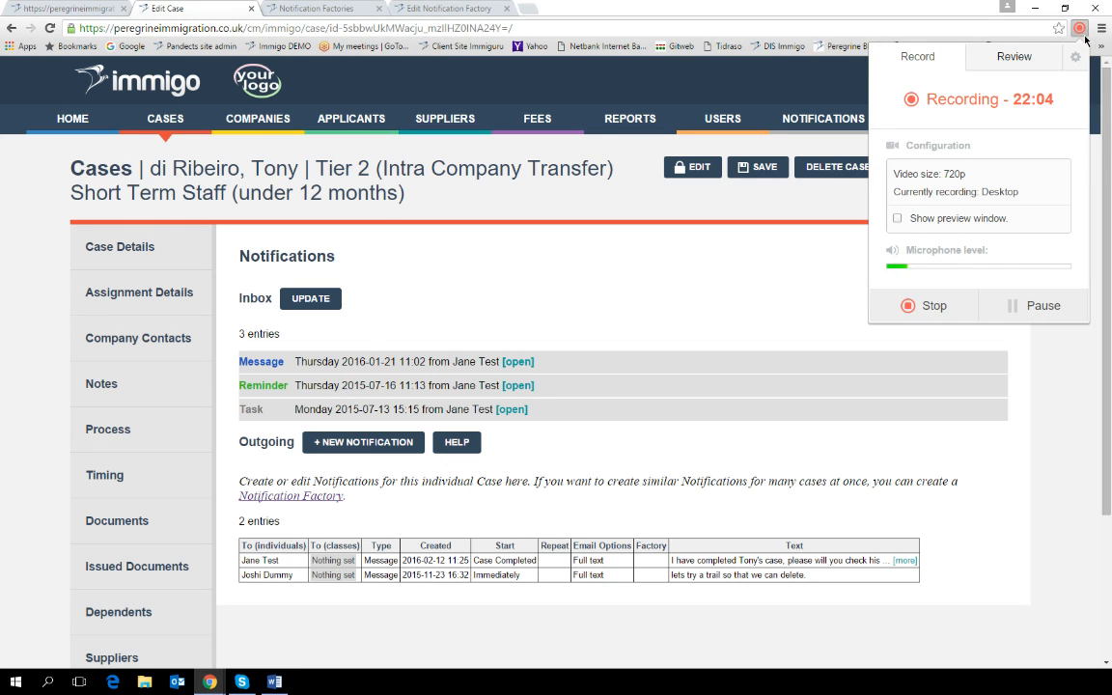
{"action": "left_click", "coordinate": [1080, 34]}
{"action": "left_click", "coordinate": [1083, 35]}
{"action": "left_click", "coordinate": [1082, 35]}
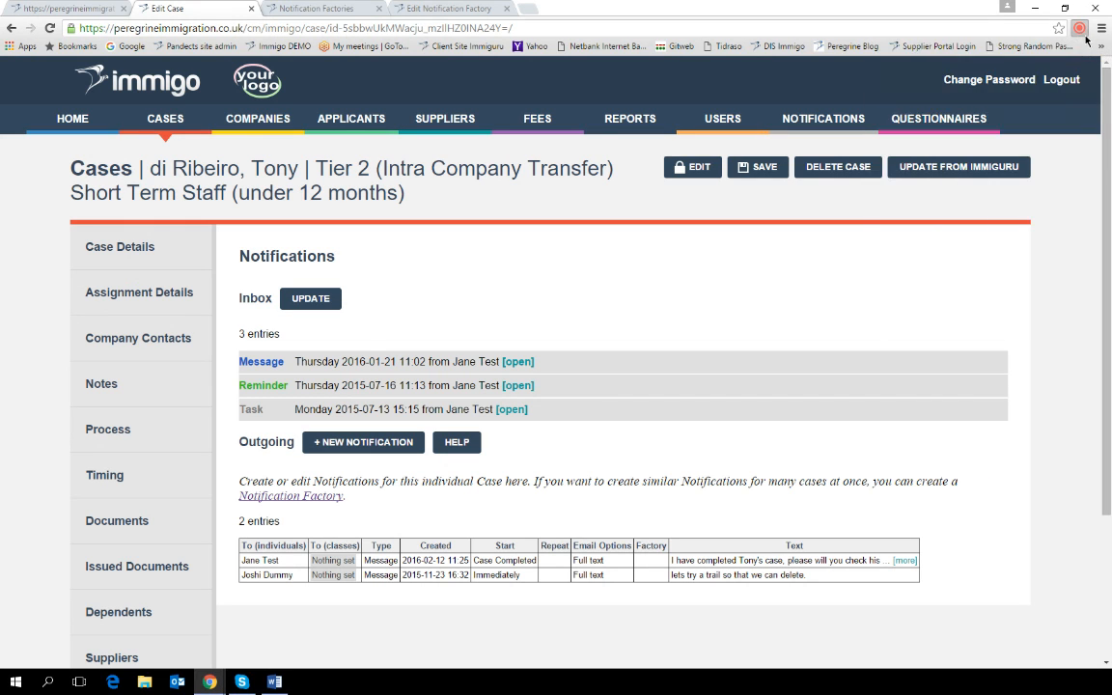
{"action": "left_click", "coordinate": [1083, 35]}
{"action": "left_click", "coordinate": [1082, 35]}
Step: View the 2015-07-13 task notification in the case's inbox and collapse it again
{"action": "left_click", "coordinate": [512, 409]}
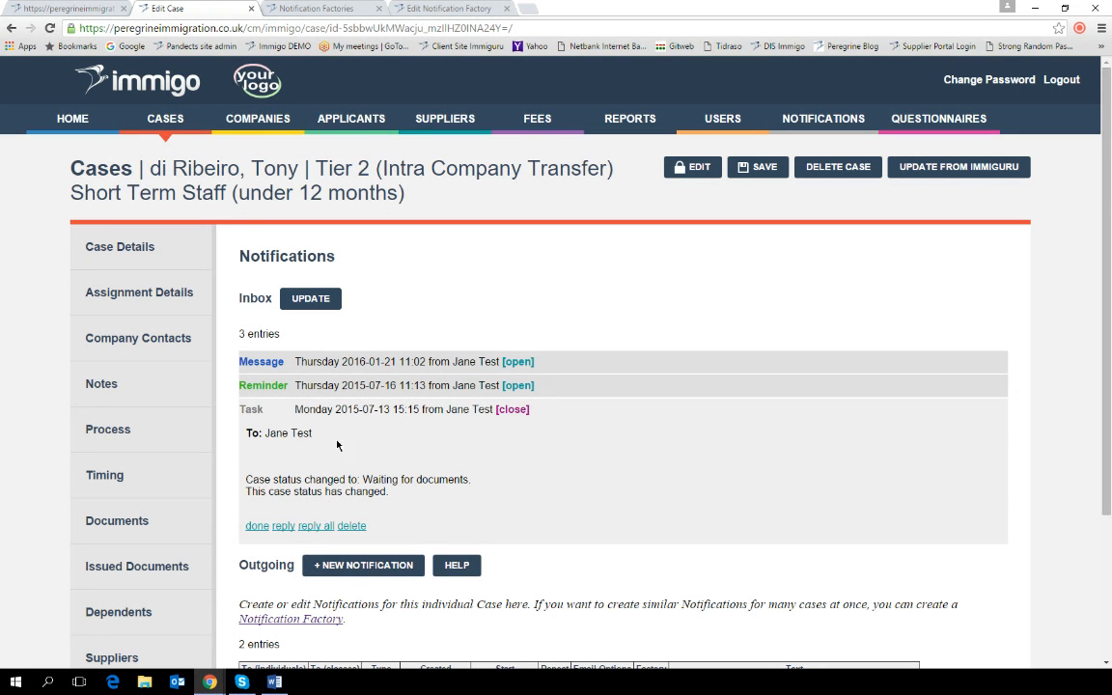
{"action": "left_click", "coordinate": [512, 411]}
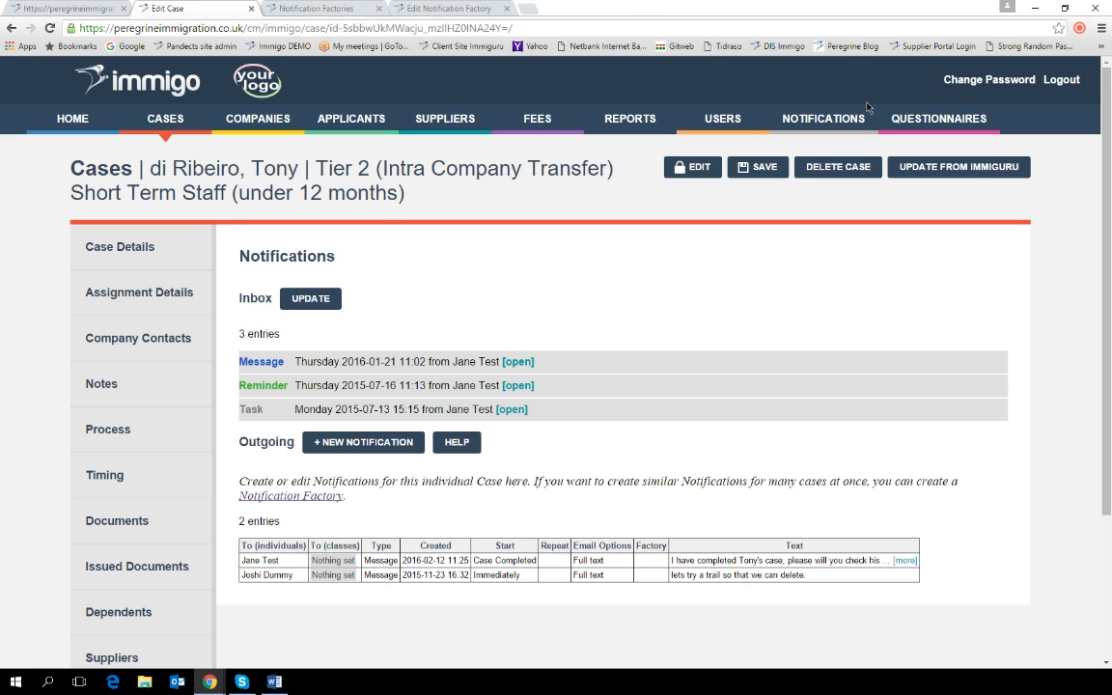
Step: Remove Completed, Closed and Cancelled from the status selection in the notification factory's detail filters
{"action": "left_click", "coordinate": [425, 9]}
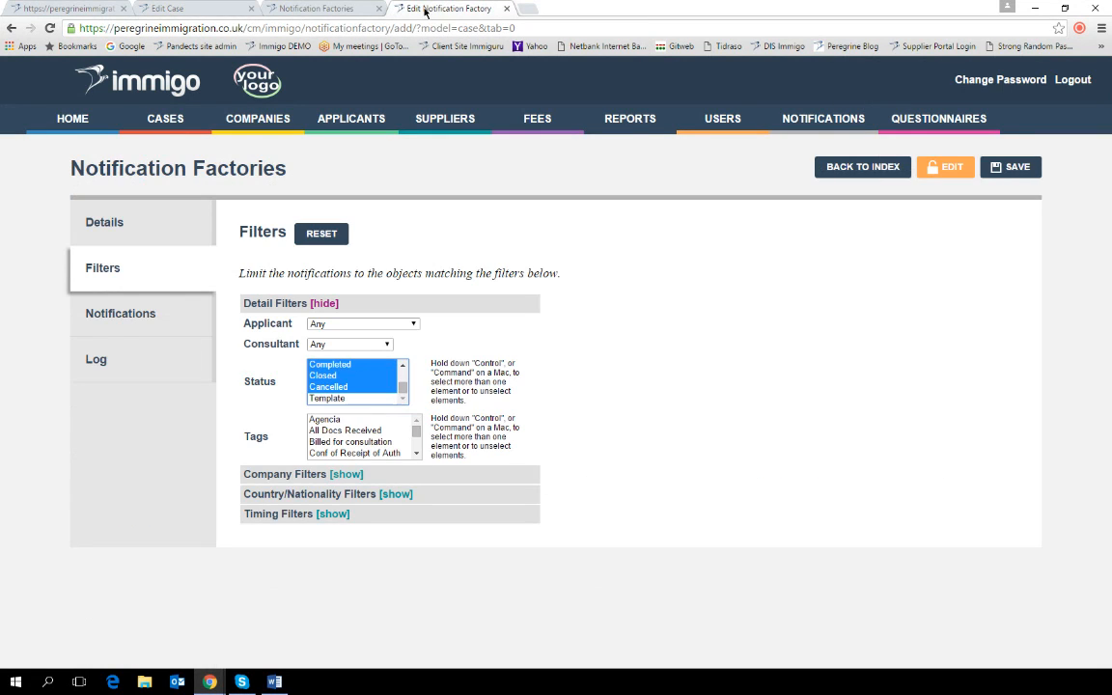
{"action": "left_click", "coordinate": [331, 388], "text": "ctrl"}
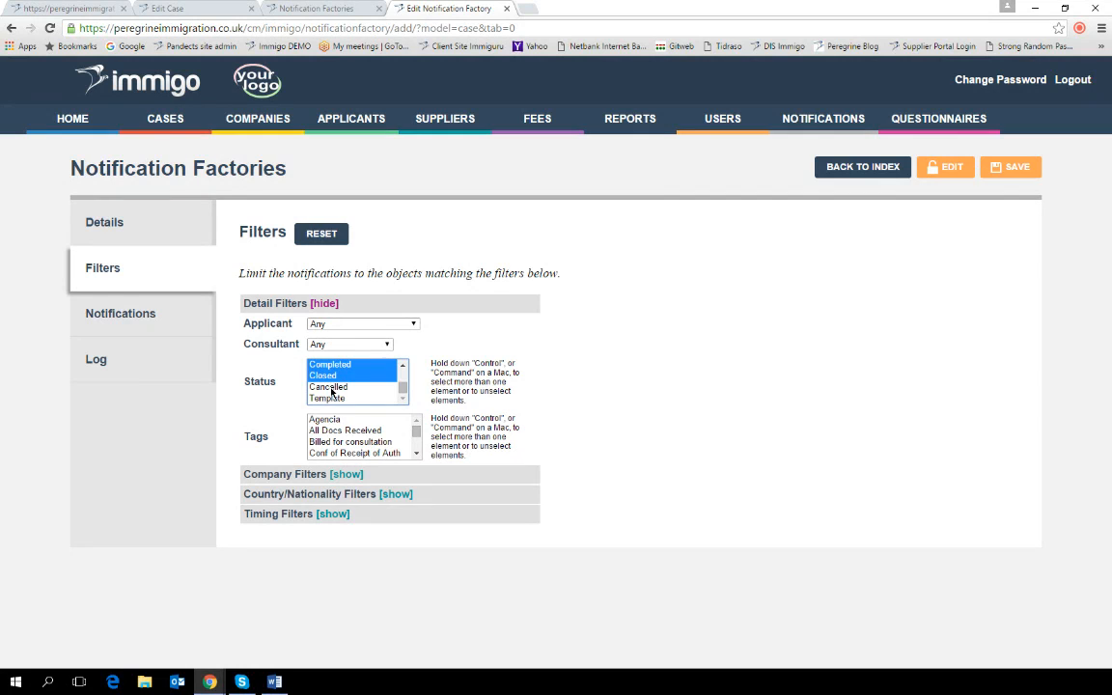
{"action": "left_click", "coordinate": [336, 374], "text": "ctrl"}
{"action": "left_click", "coordinate": [335, 368], "text": "ctrl"}
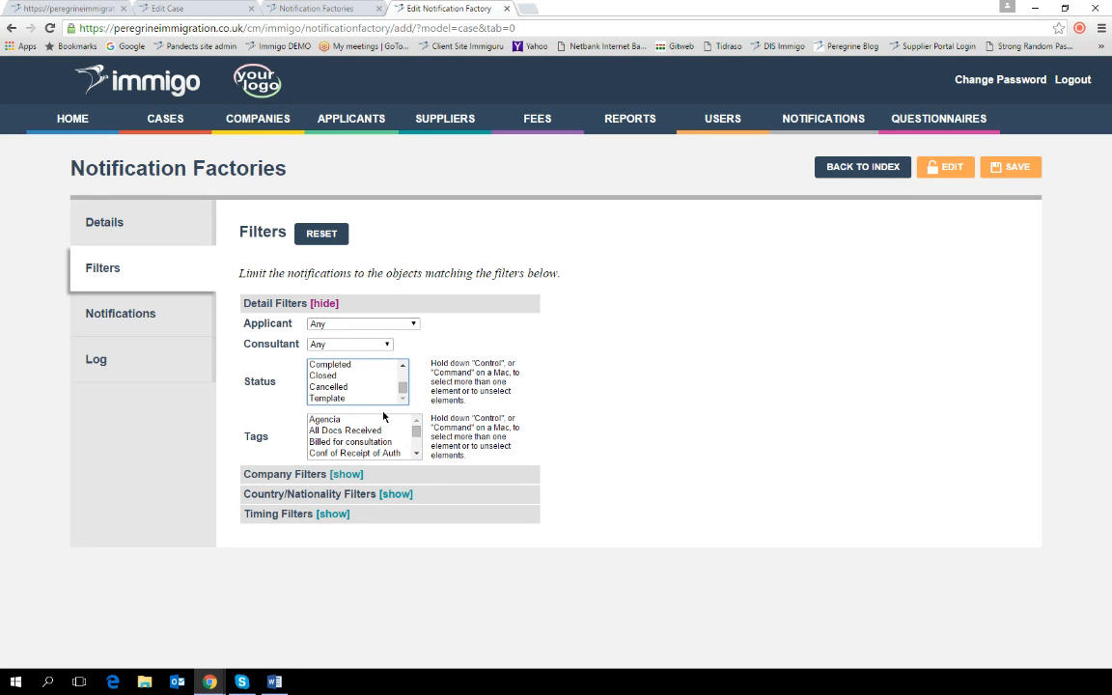
{"action": "mouse_move", "coordinate": [403, 390]}
{"action": "left_mouse_down"}
{"action": "mouse_move", "coordinate": [403, 370]}
{"action": "mouse_move", "coordinate": [401, 399]}
{"action": "left_mouse_up"}
{"action": "key", "text": "alt+Tab"}
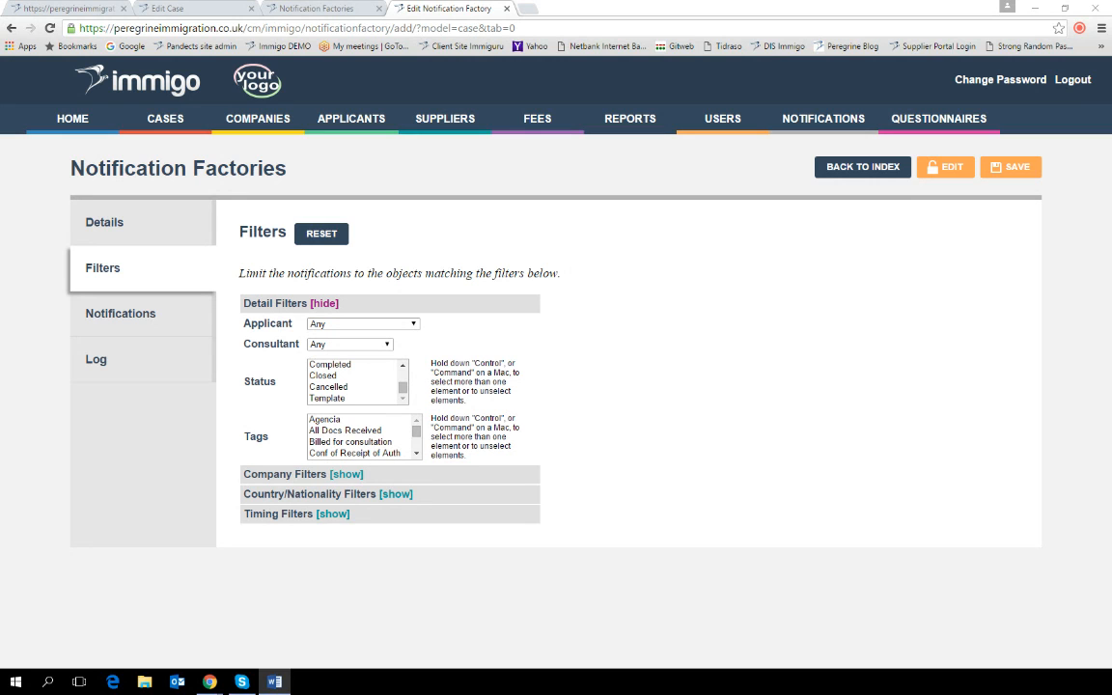
Step: Mark the first ABC cases factory for deletion in the notification factories list and return to the home page
{"action": "left_click", "coordinate": [323, 10]}
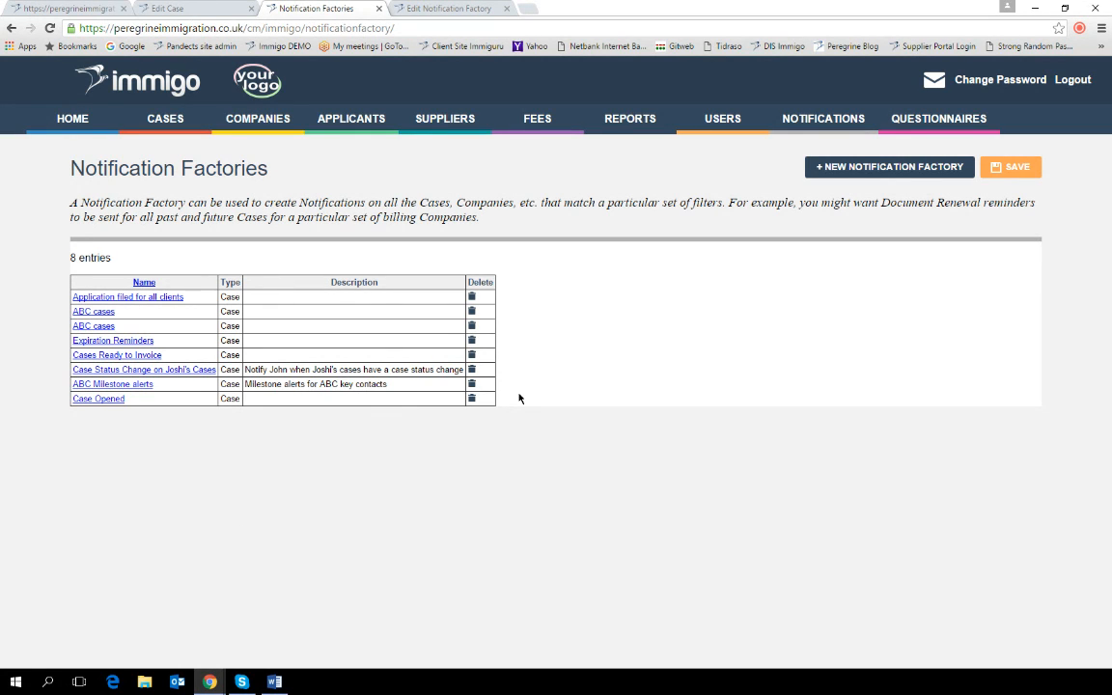
{"action": "left_click", "coordinate": [473, 312]}
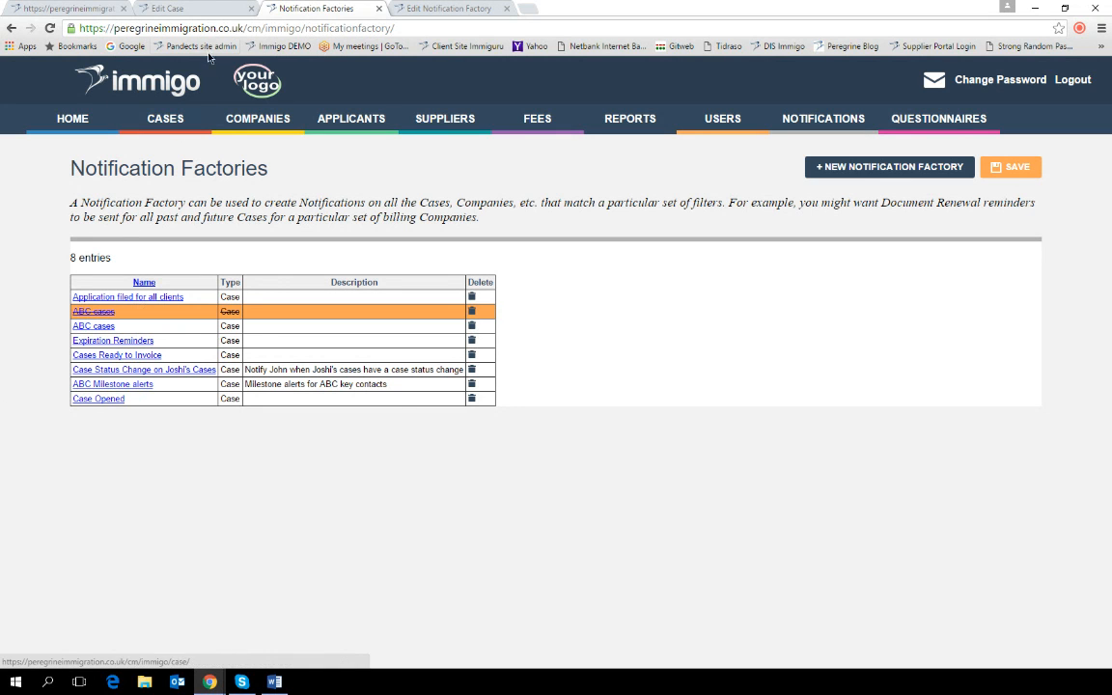
{"action": "left_click", "coordinate": [189, 11]}
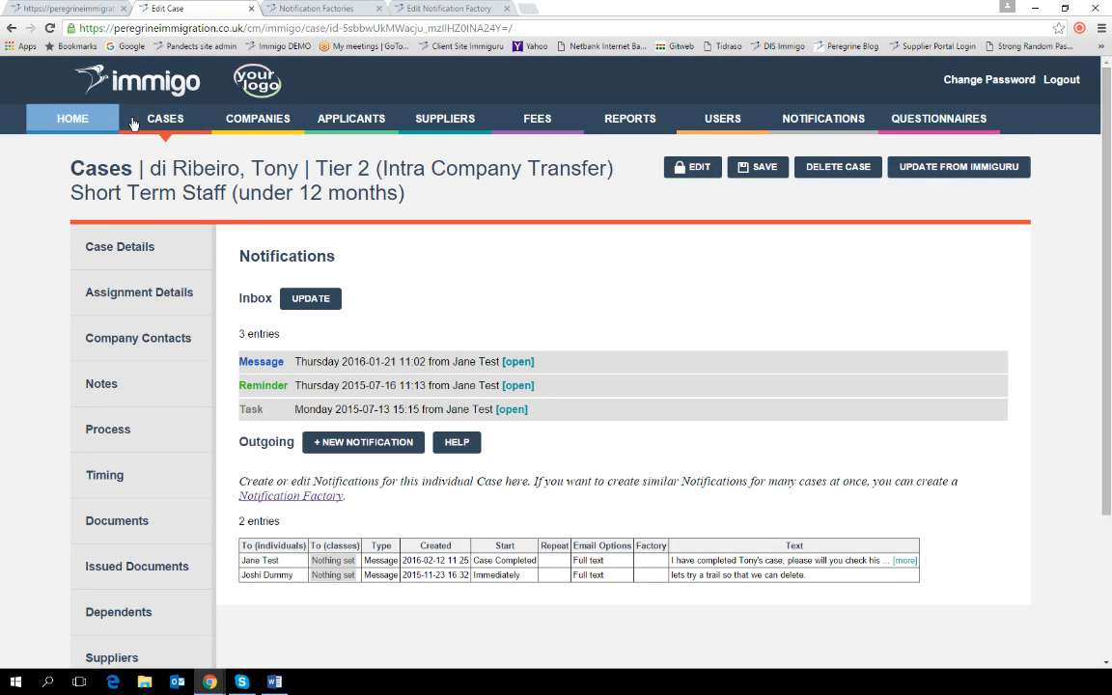
{"action": "left_click", "coordinate": [83, 9]}
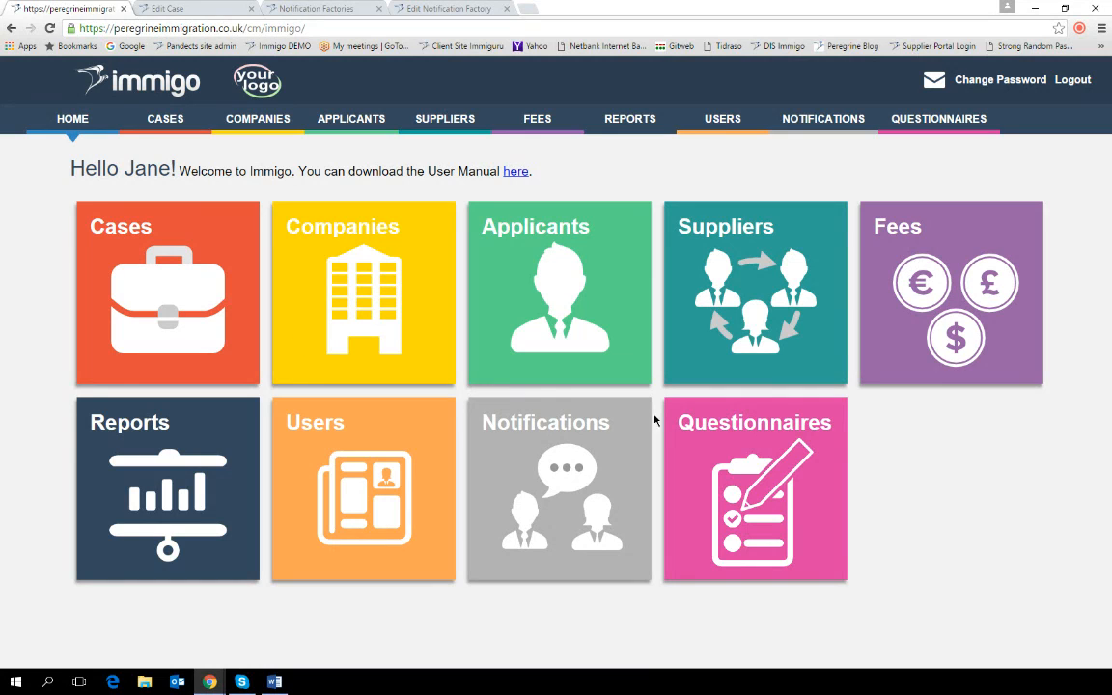